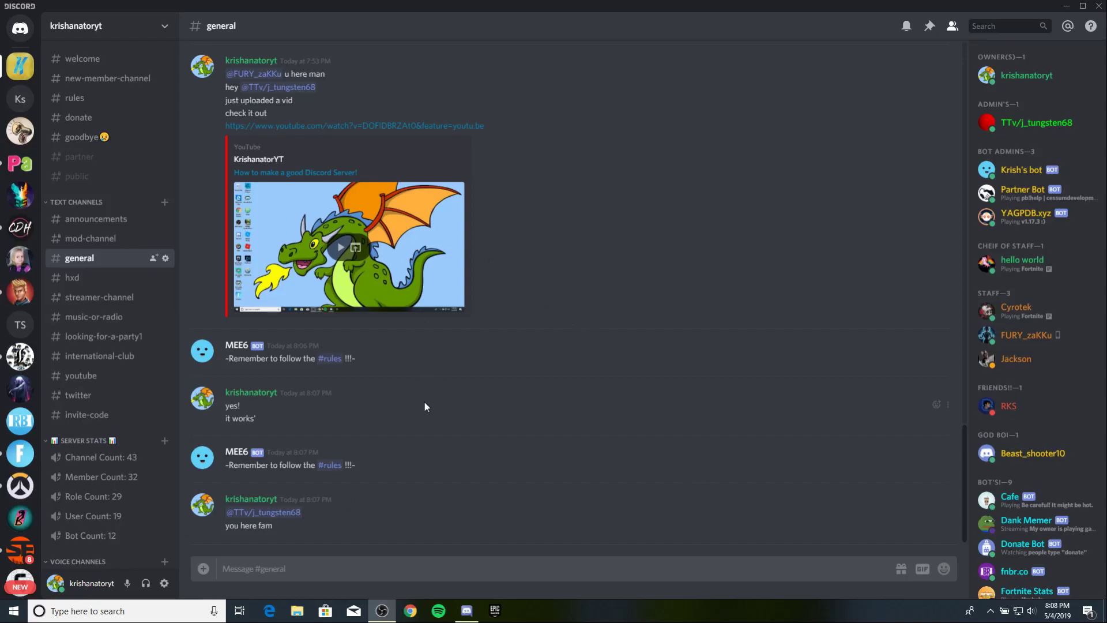
Jump to the newest #general messages and glance at a staff member's profile card.
scroll(424, 407, "up", 3)
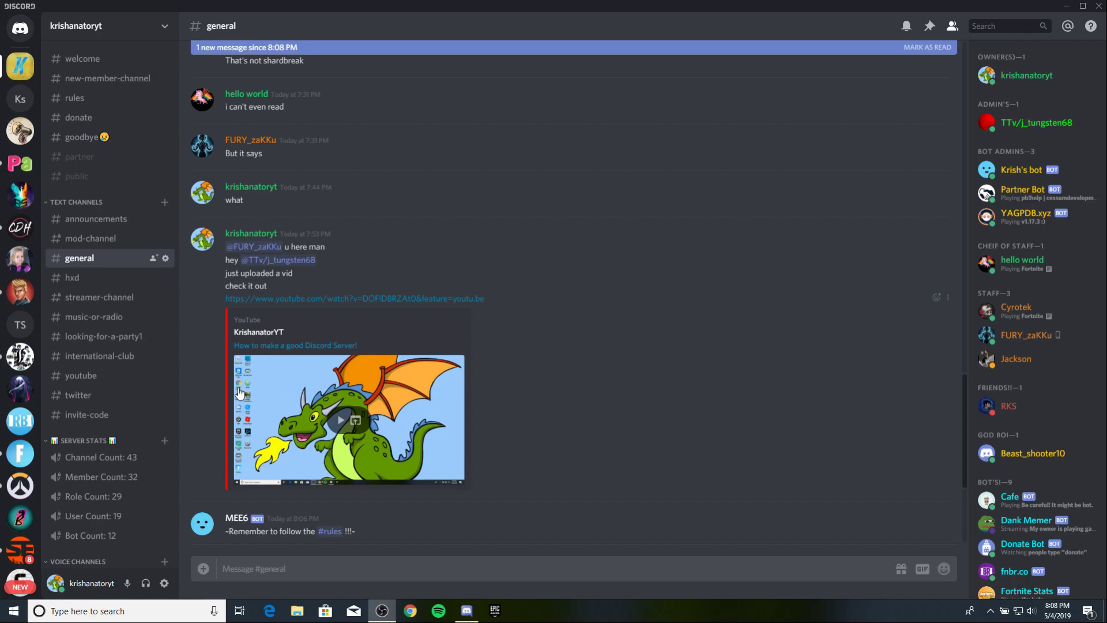
left_click(454, 47)
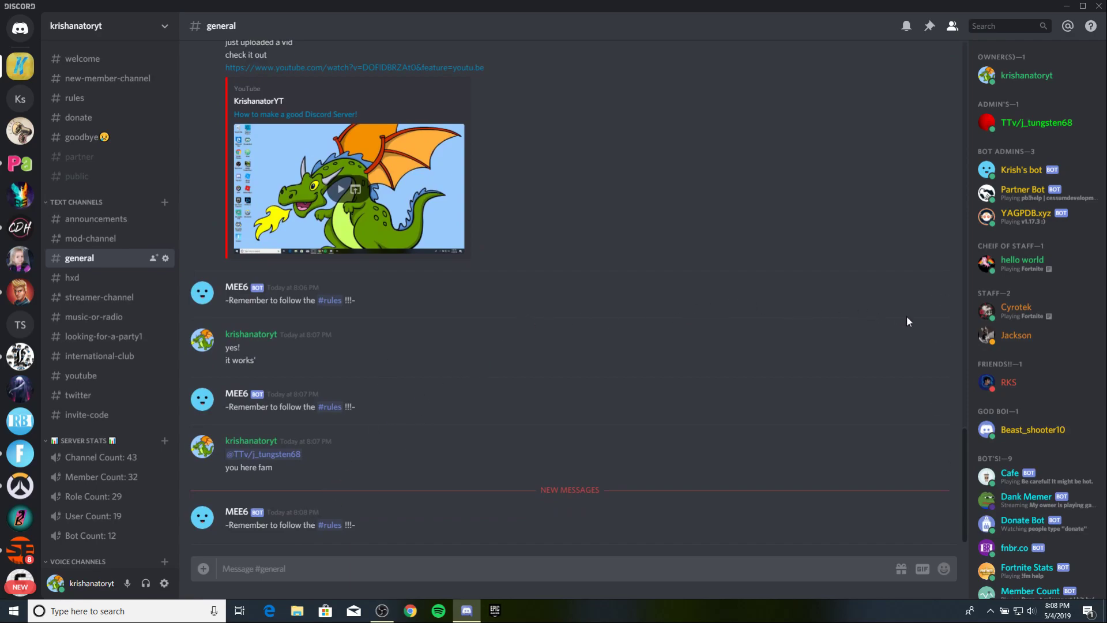
left_click(1015, 335)
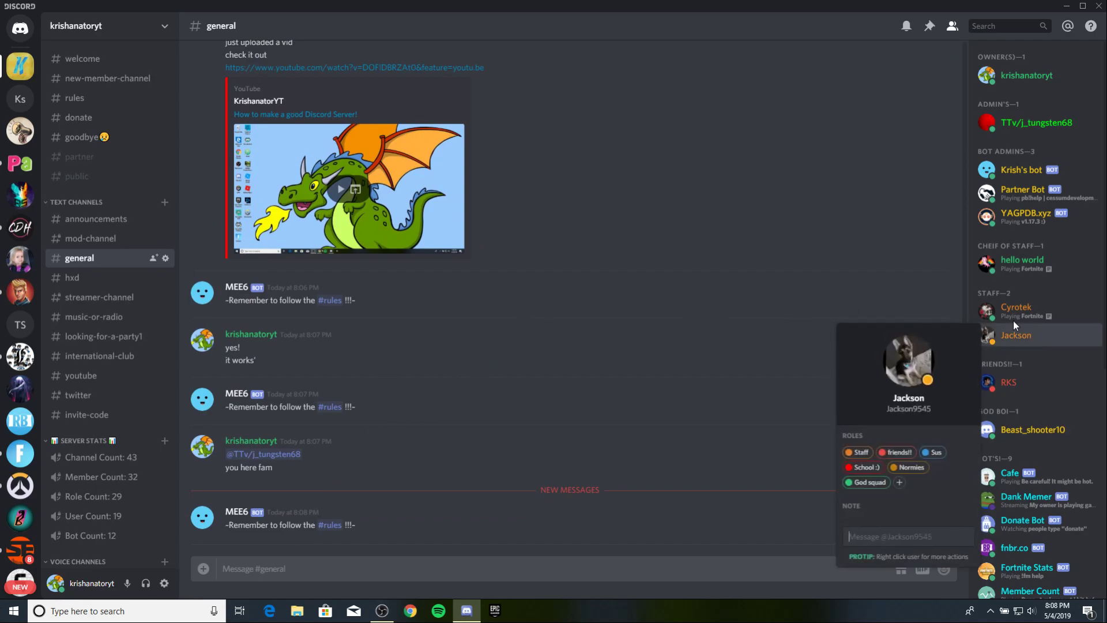
left_click(724, 212)
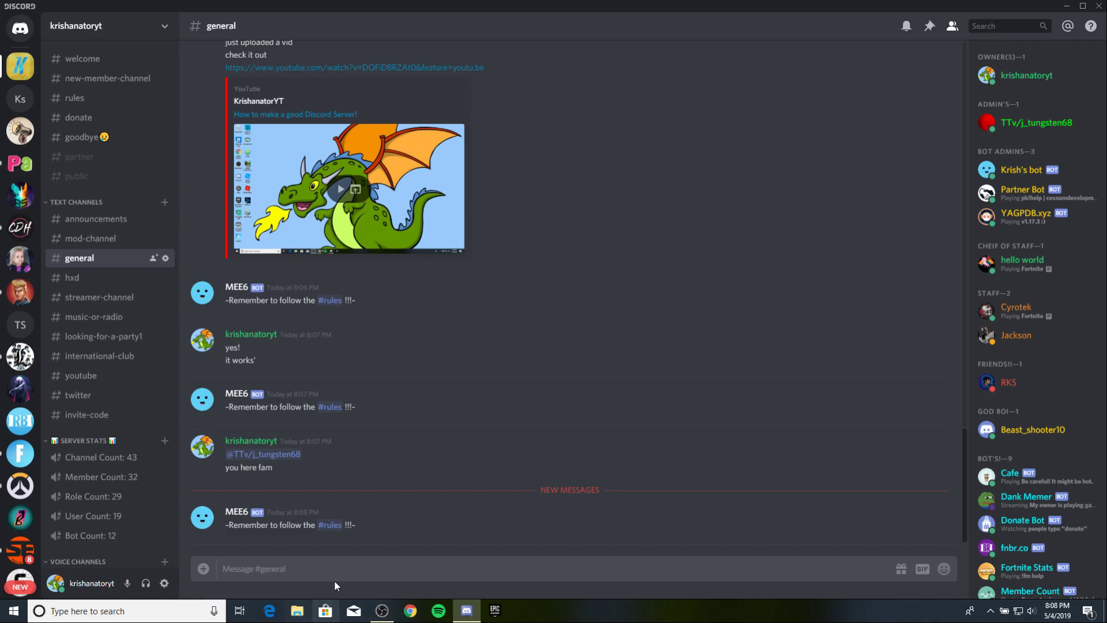
Browse the sidebar channels to #twitter, scroll its feed and view the bots' profile cards.
left_click(65, 300)
left_click(87, 316)
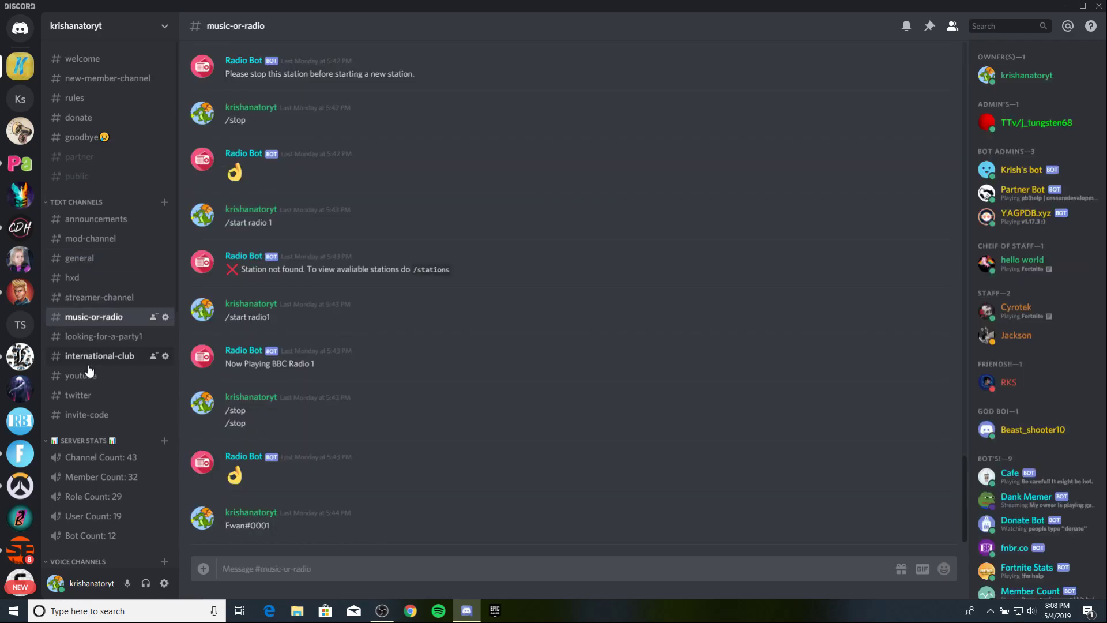
left_click(88, 363)
left_click(82, 394)
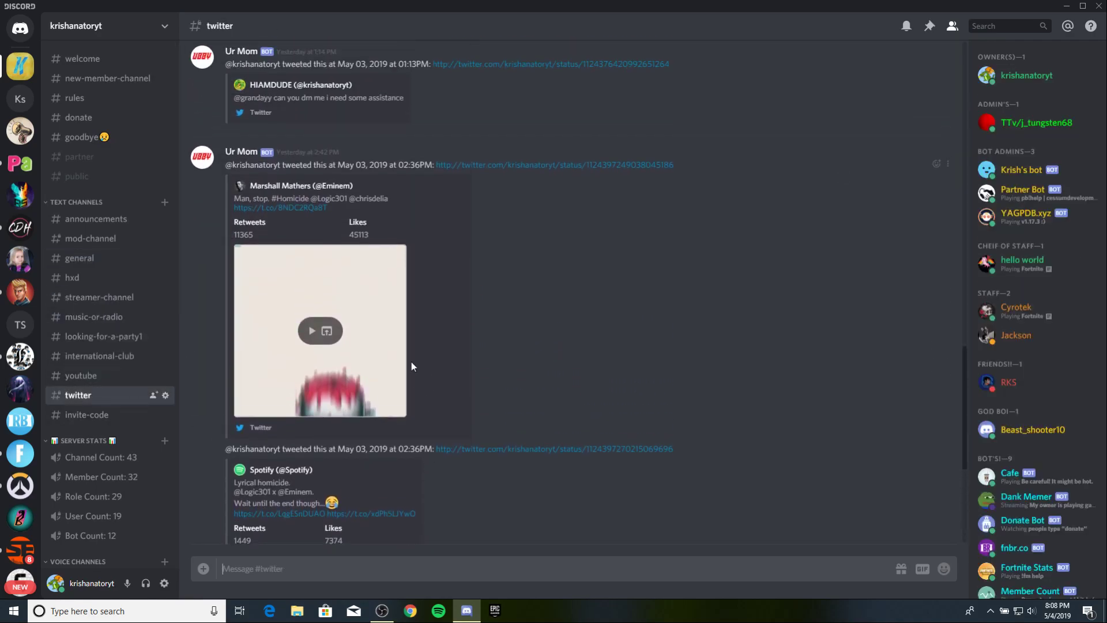
scroll(428, 403, "up", 10)
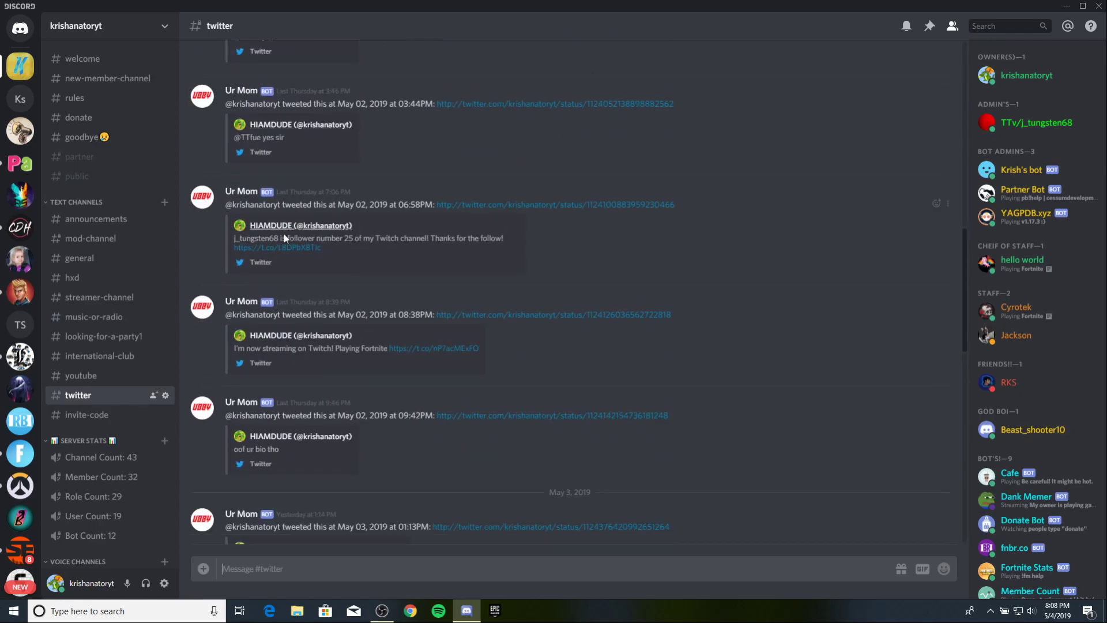
left_click(242, 301)
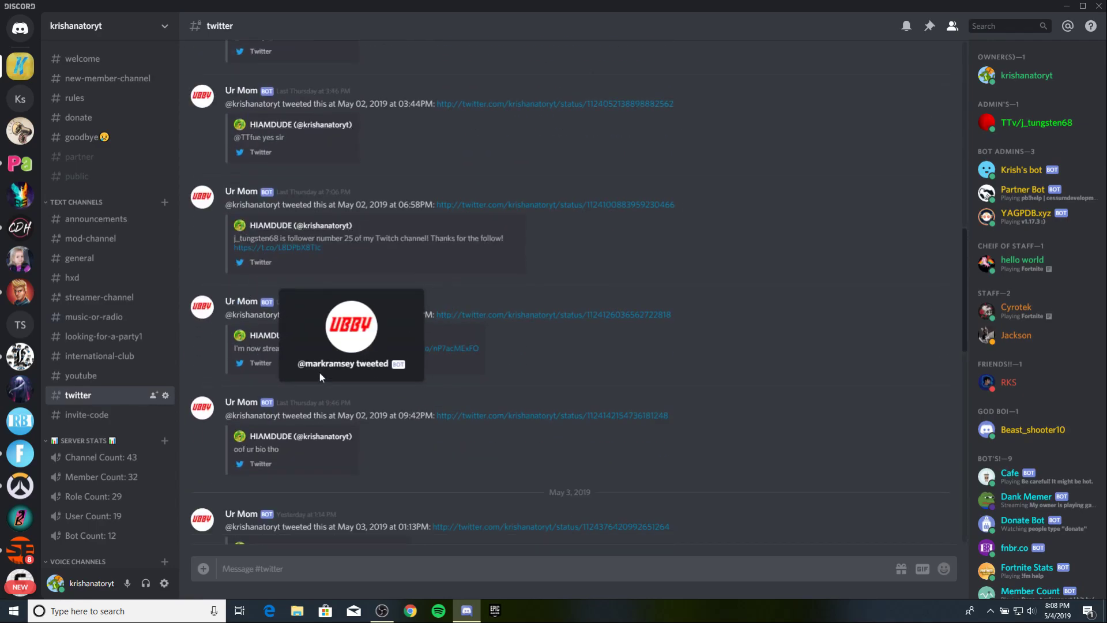
left_click(521, 363)
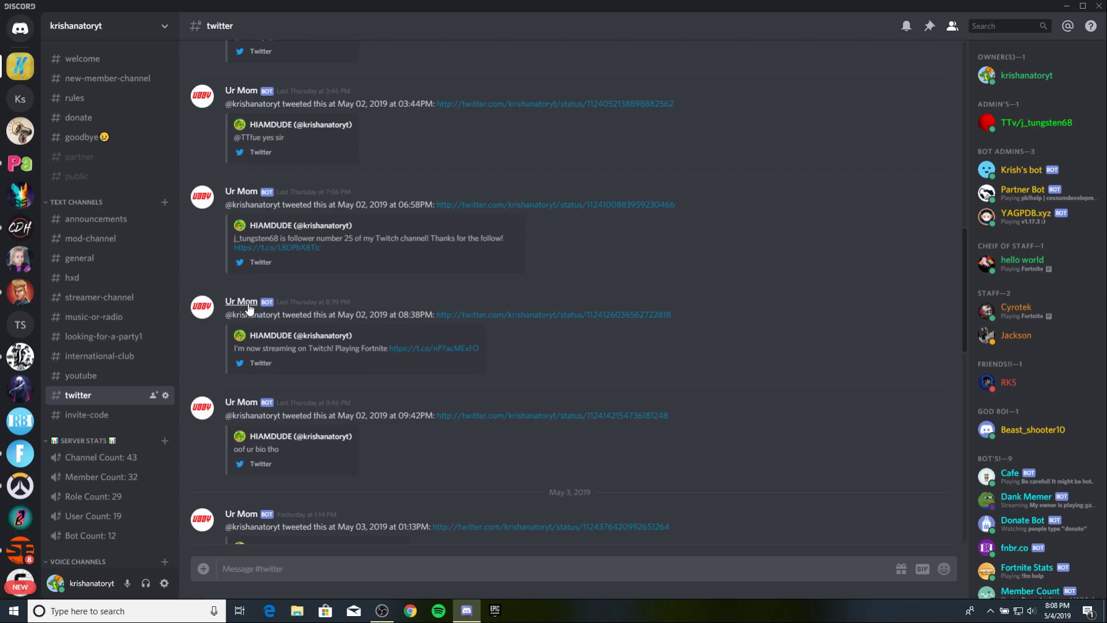
left_click(249, 308)
left_click(243, 309)
scroll(282, 334, "up", 10)
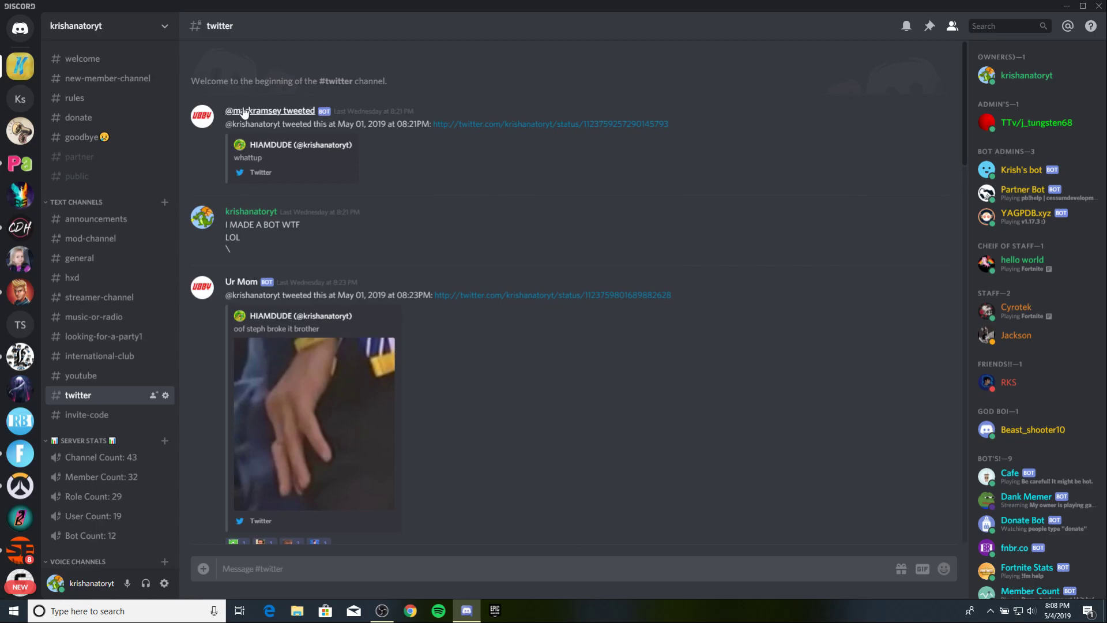
scroll(293, 245, "down", 3)
scroll(292, 245, "down", 2)
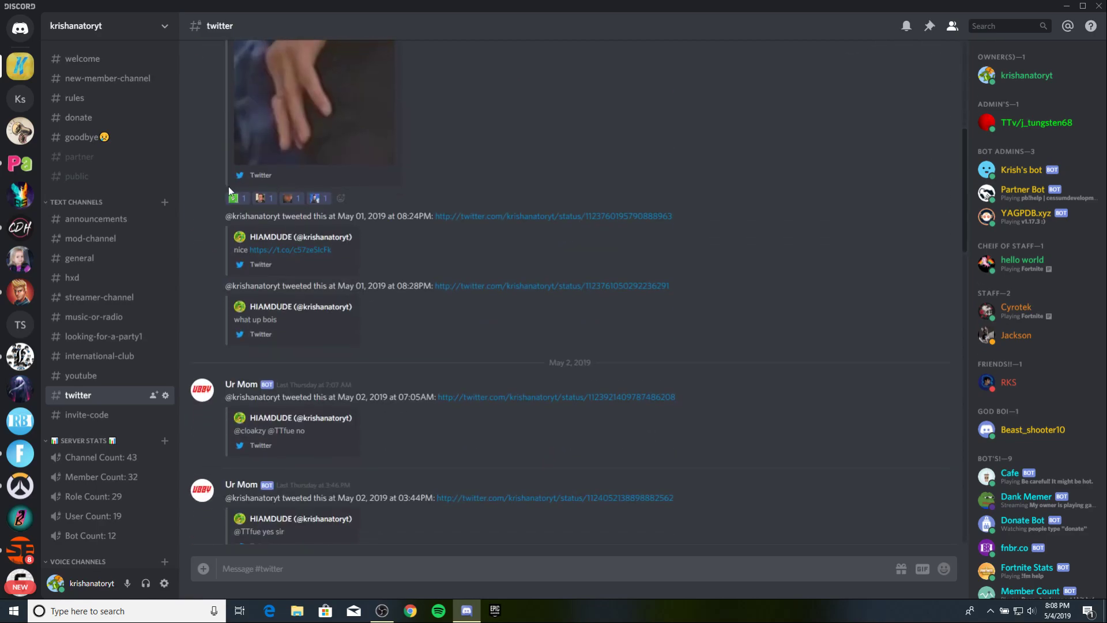
React to an early tweet in #twitter with the green frog emoji.
left_click(341, 198)
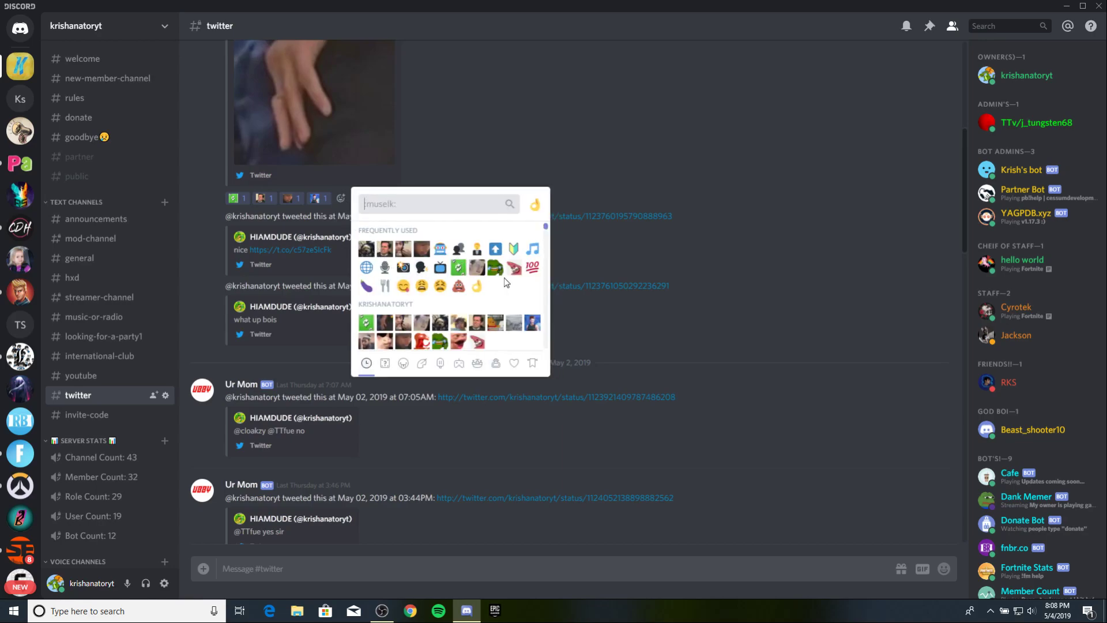
left_click(442, 343)
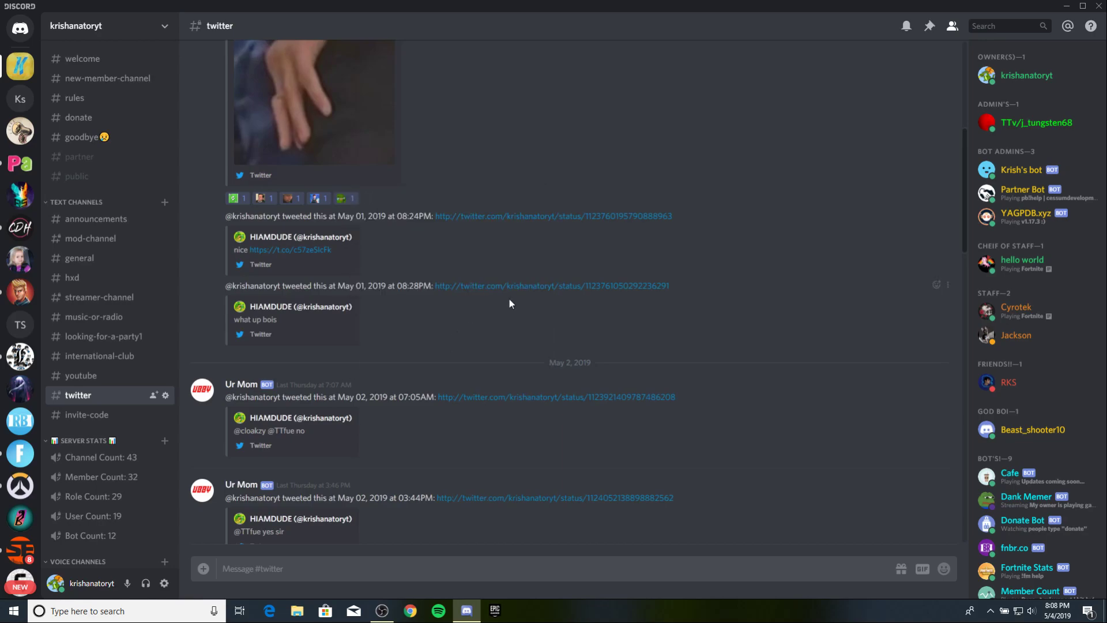
scroll(400, 240, "down", 15)
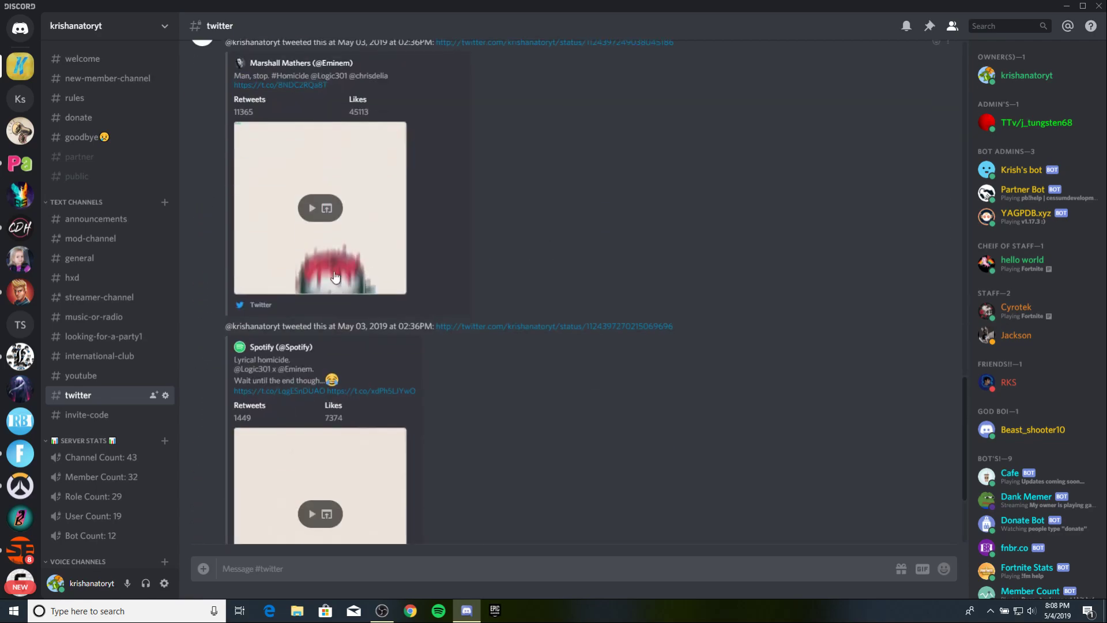
left_click_drag(233, 318, 632, 408)
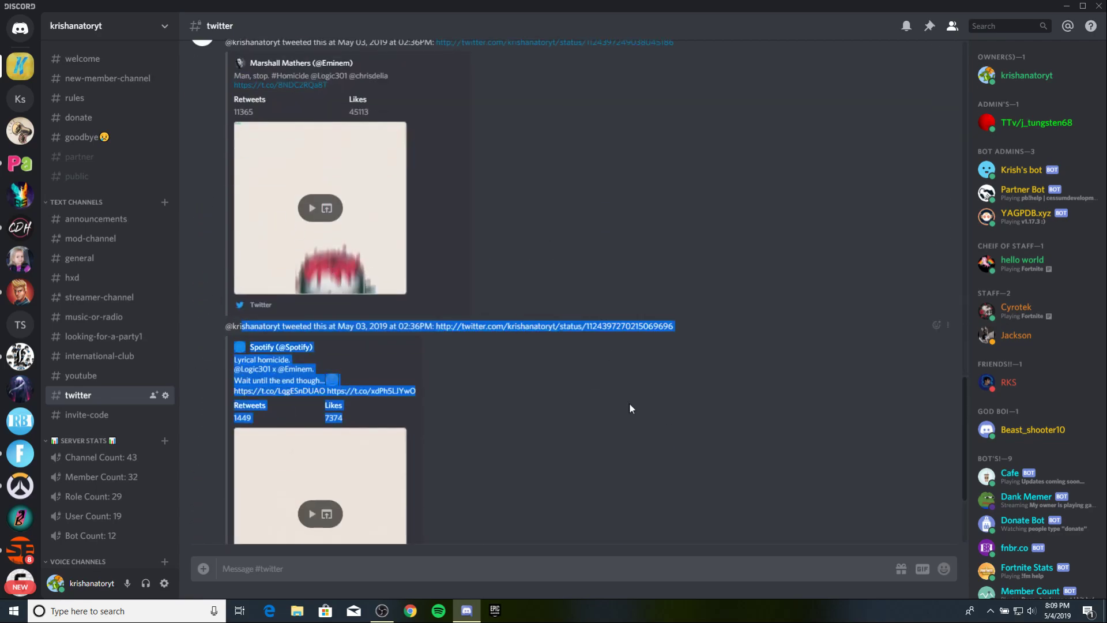
scroll(88, 349, "down", 5)
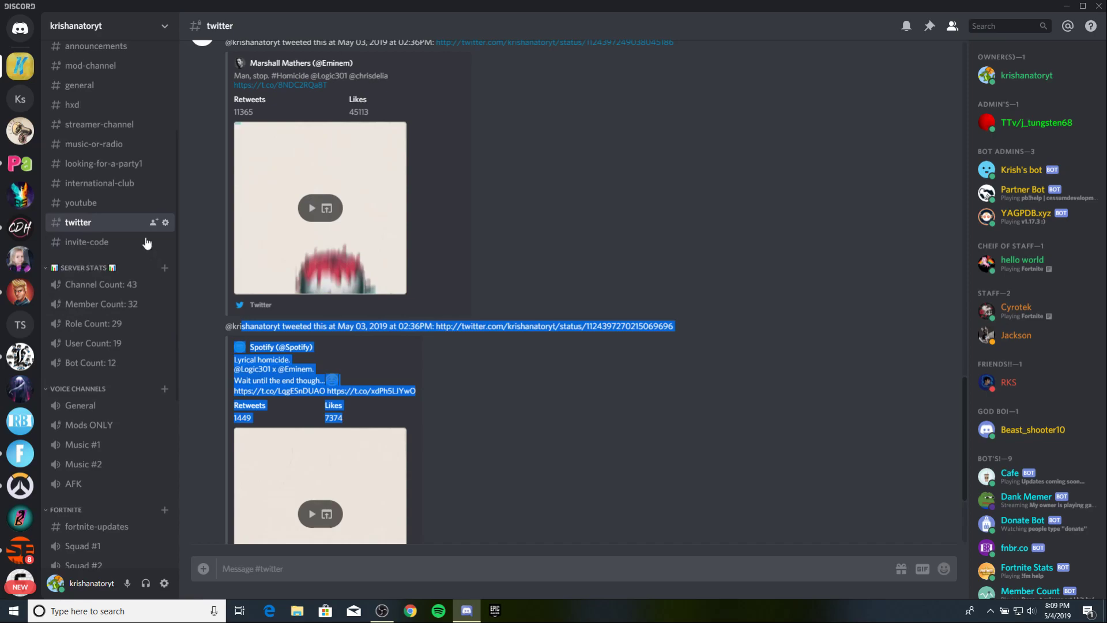
Clear the stray text selection on the Spotify tweet and go to the empty #youtube channel.
left_click(483, 422)
scroll(483, 422, "down", 3)
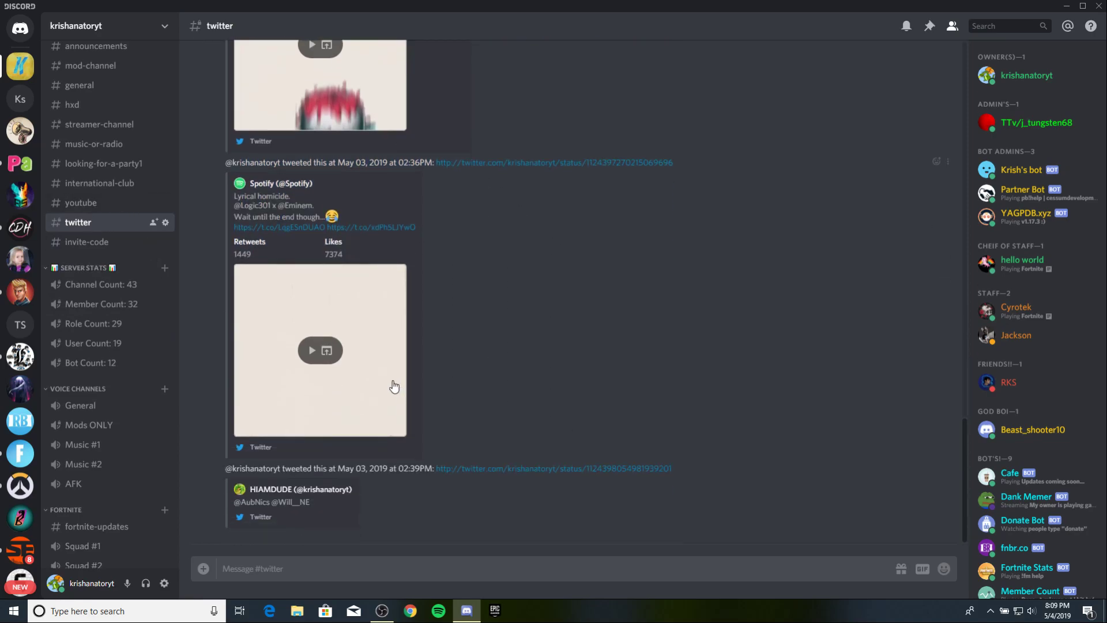
left_click(84, 205)
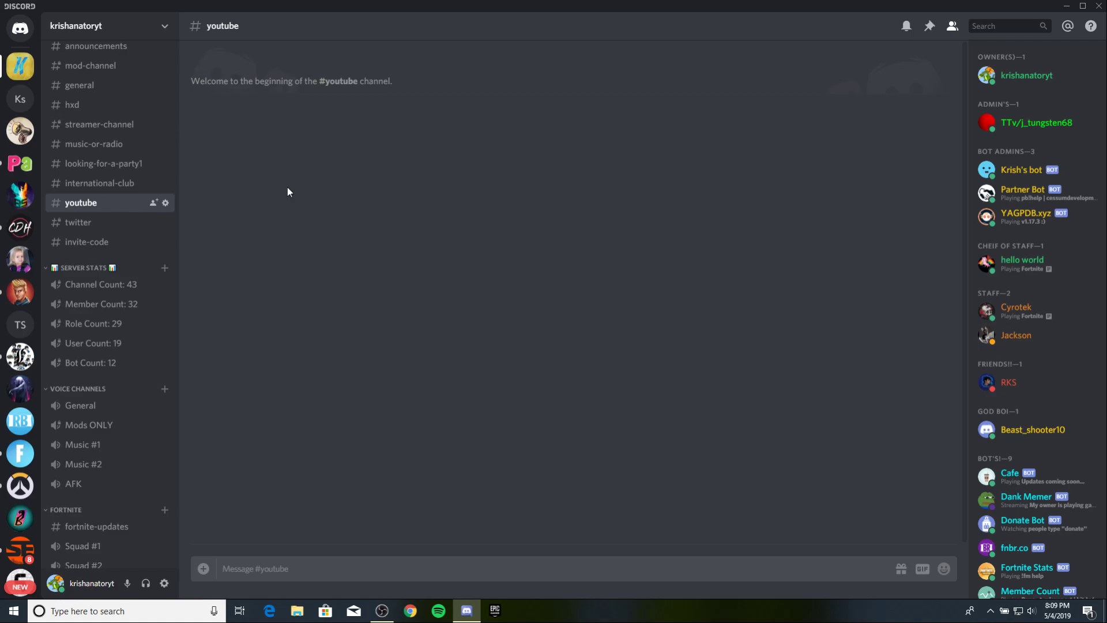
Run a Google search for 'ift' (IFTTT) in Chrome, then return to Discord.
left_click(1066, 6)
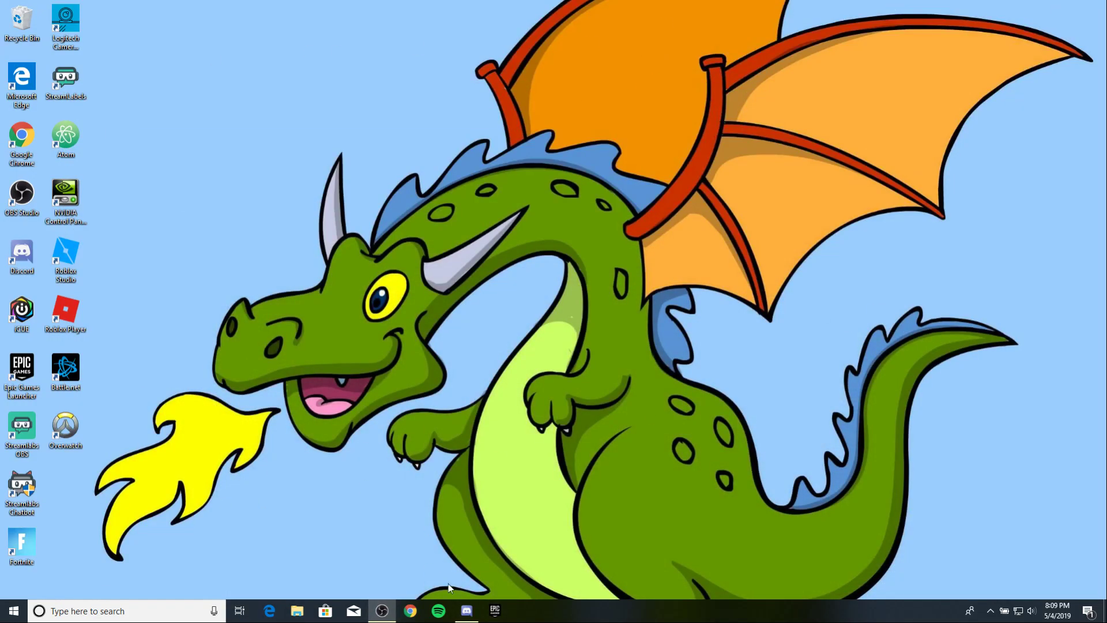
left_click(410, 610)
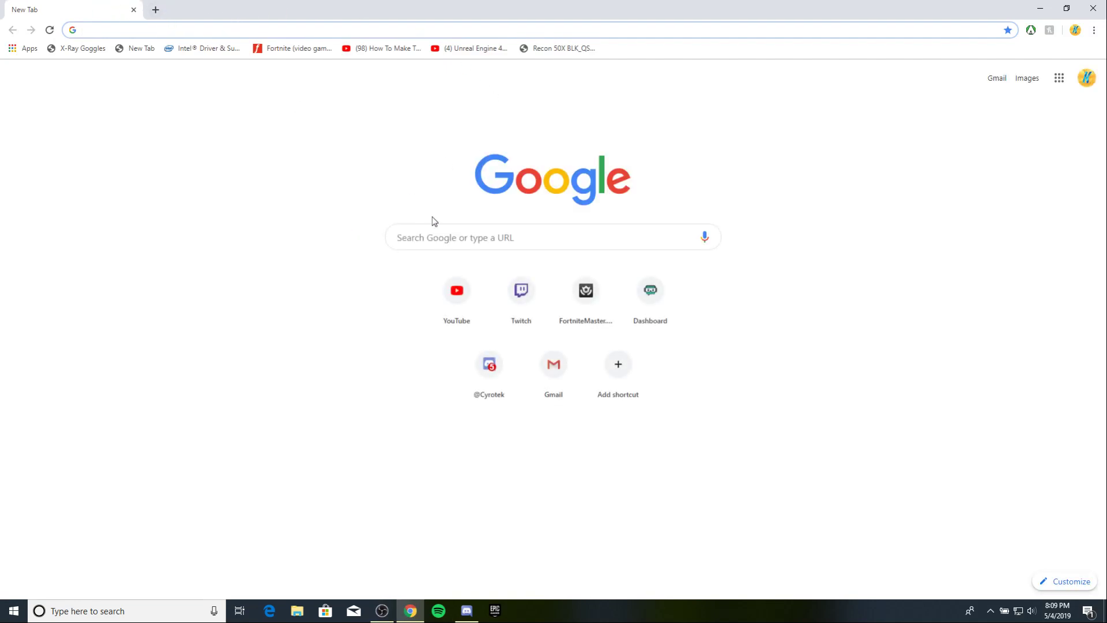
left_click(508, 247)
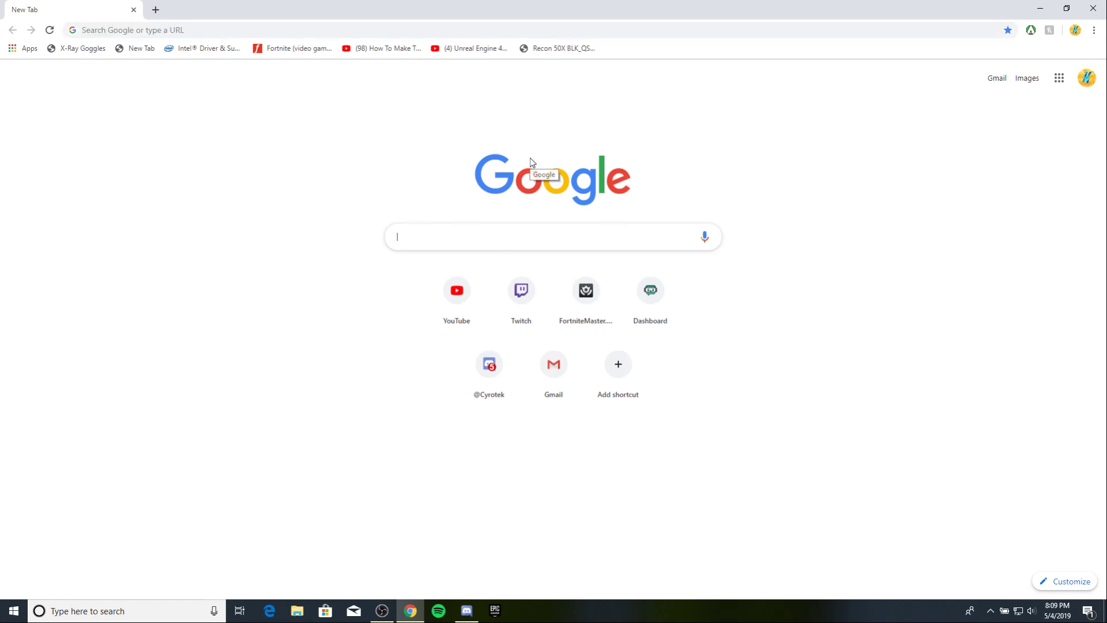
type("ifttt")
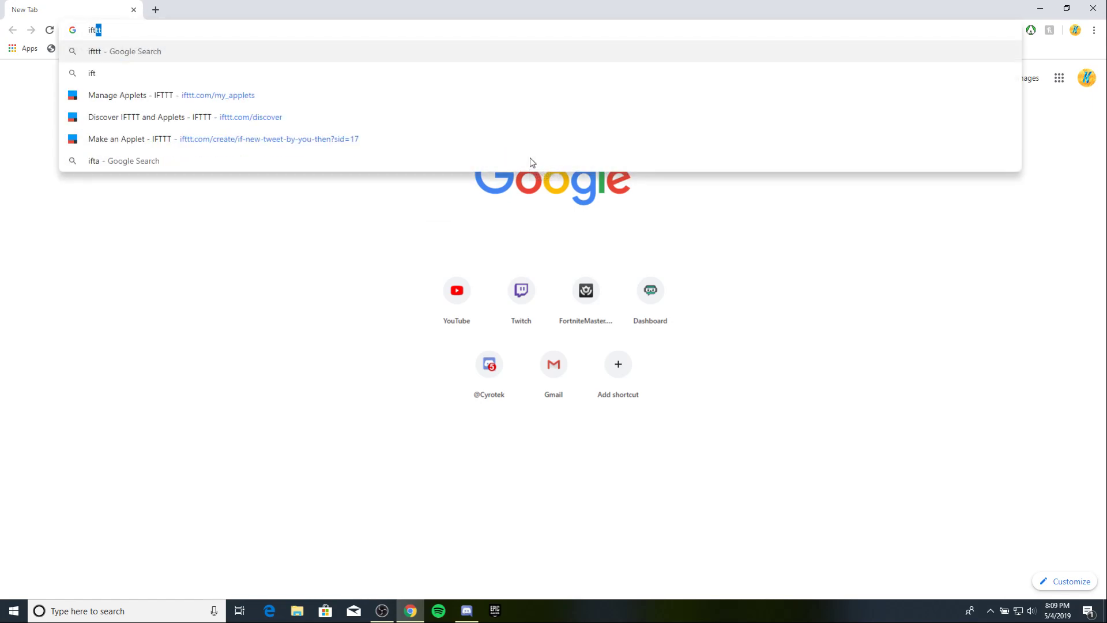
key("Return")
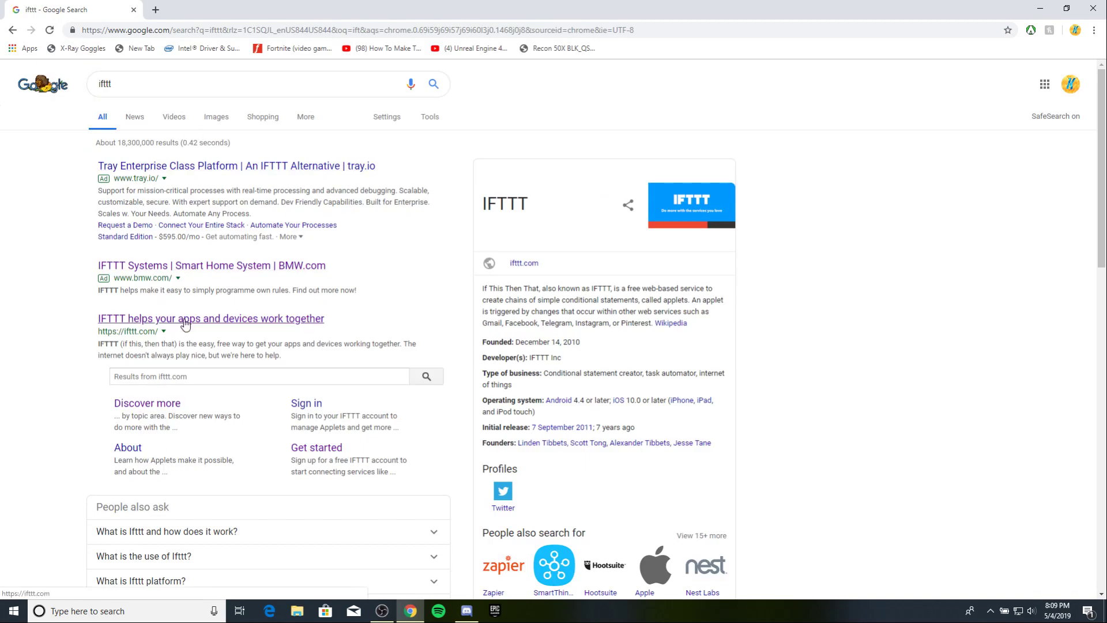
left_click(467, 610)
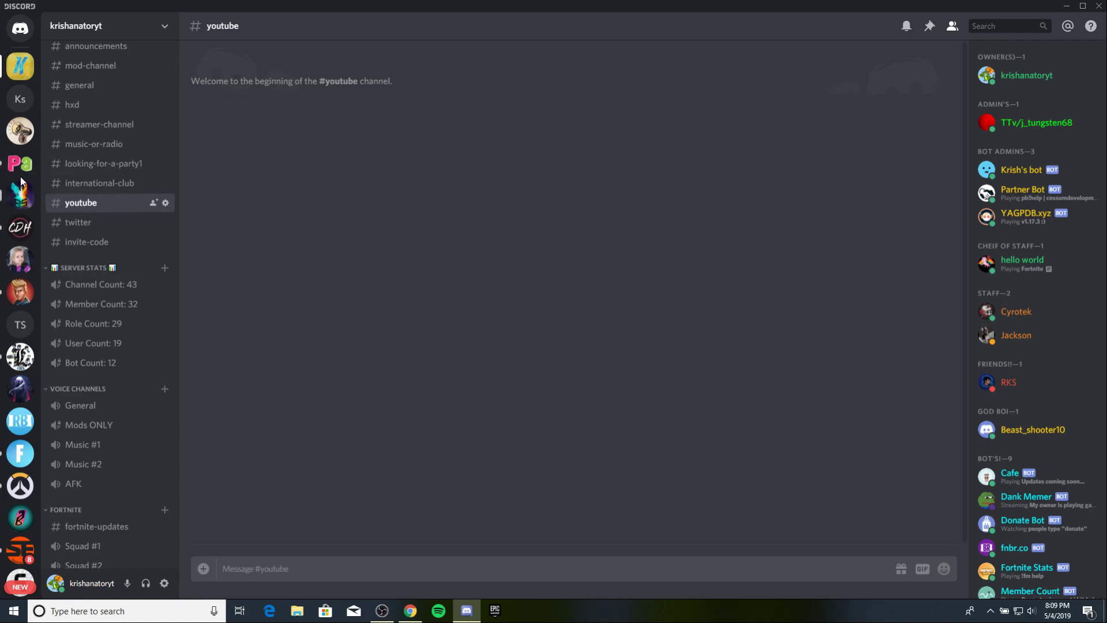
Switch to the Krish server, move it to the top of the server list, and look through its channels.
left_click(26, 96)
left_click_drag(26, 96, 18, 65)
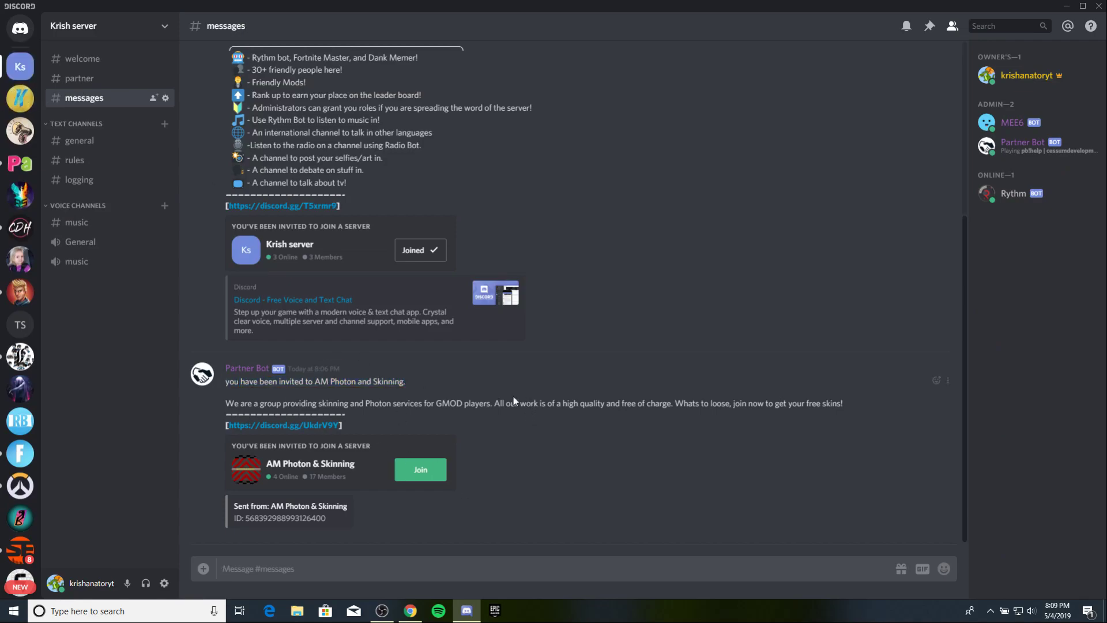
left_click_drag(219, 381, 346, 519)
left_click(220, 344)
left_click(74, 161)
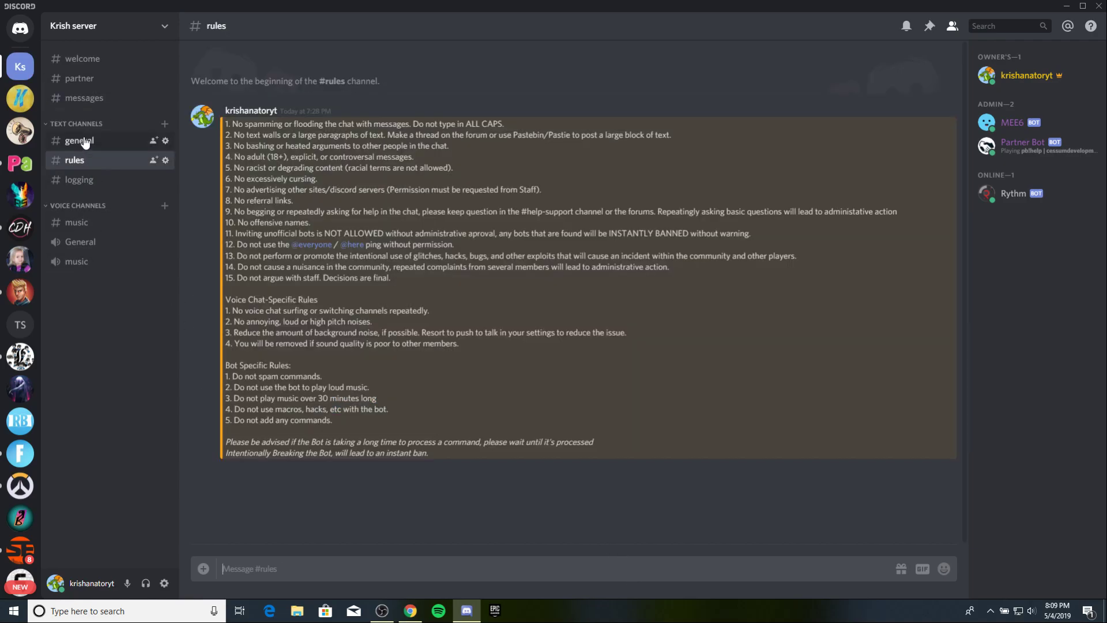
left_click(79, 141)
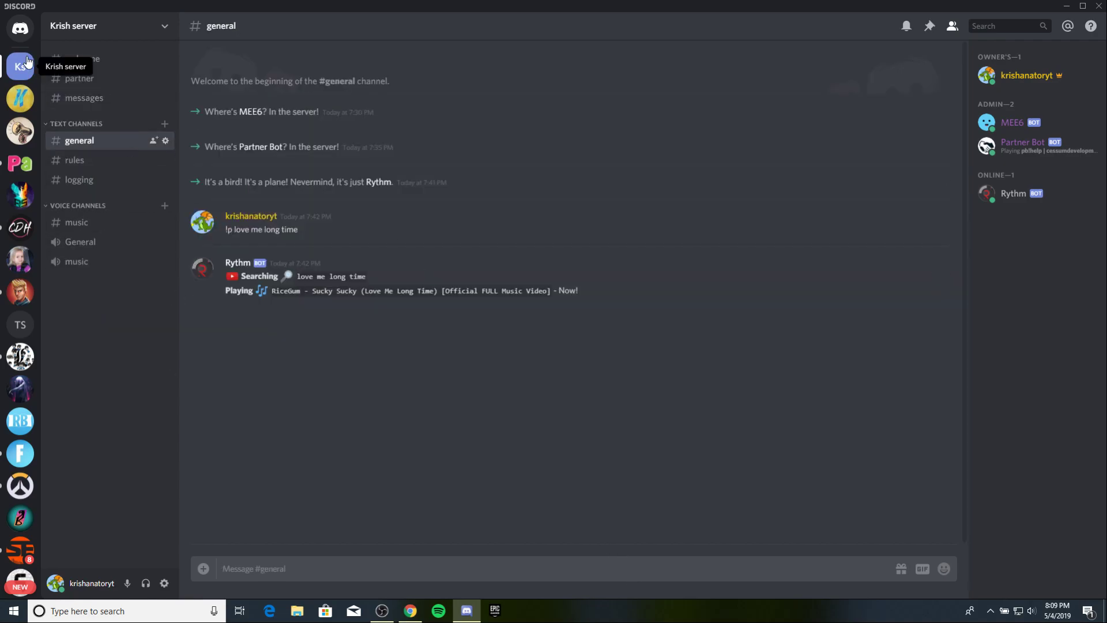
Create a text channel named 'twitter' and open it.
left_click(164, 123)
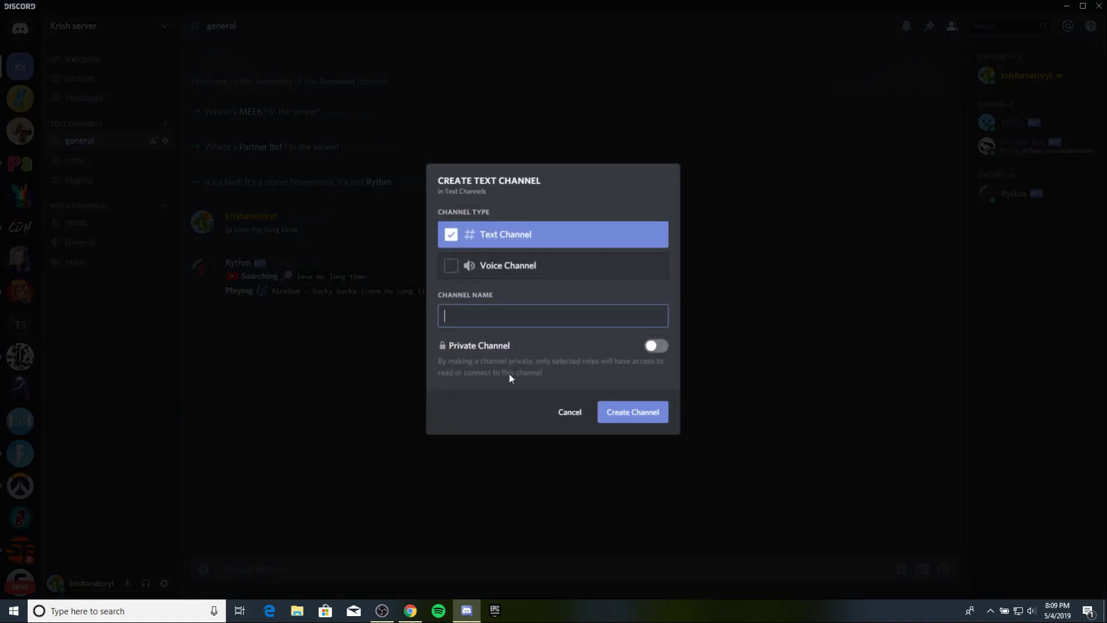
type("twitter")
left_click(627, 415)
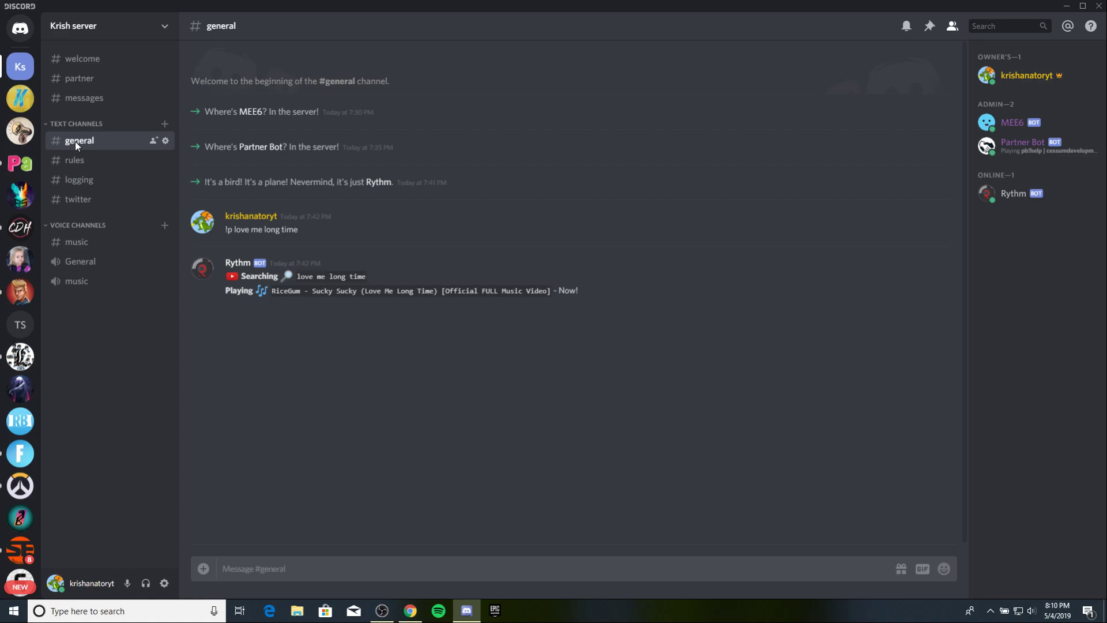
key("alt+Tab")
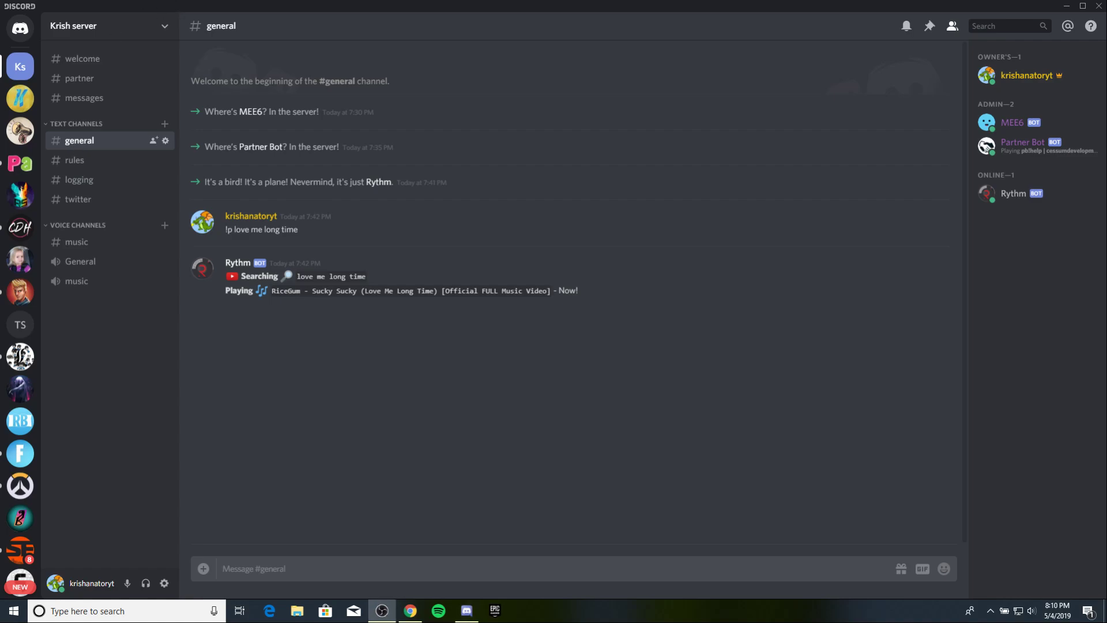
key("alt+Tab")
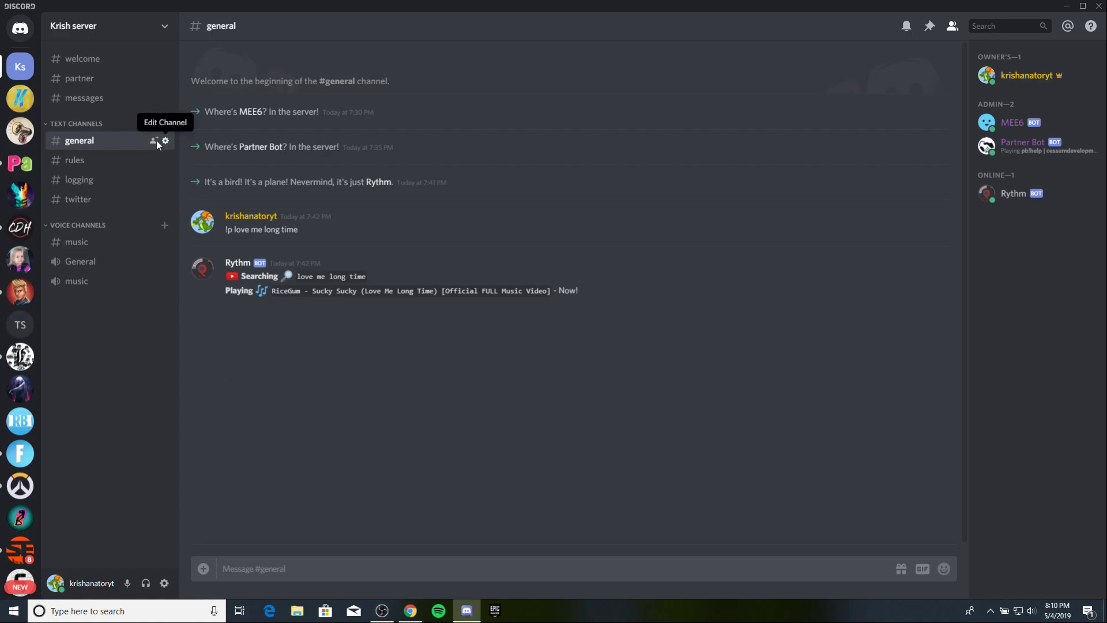
left_click(81, 199)
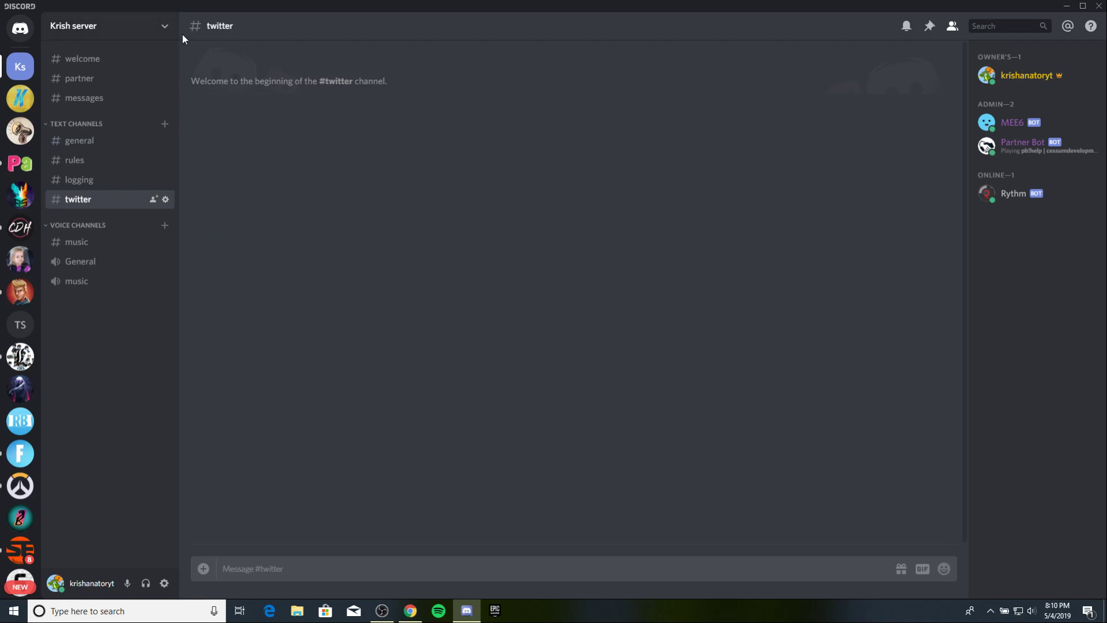
Reach the #twitter channel's webhook settings and turn off streamer mode.
left_click(148, 26)
left_click(279, 84)
right_click(208, 25)
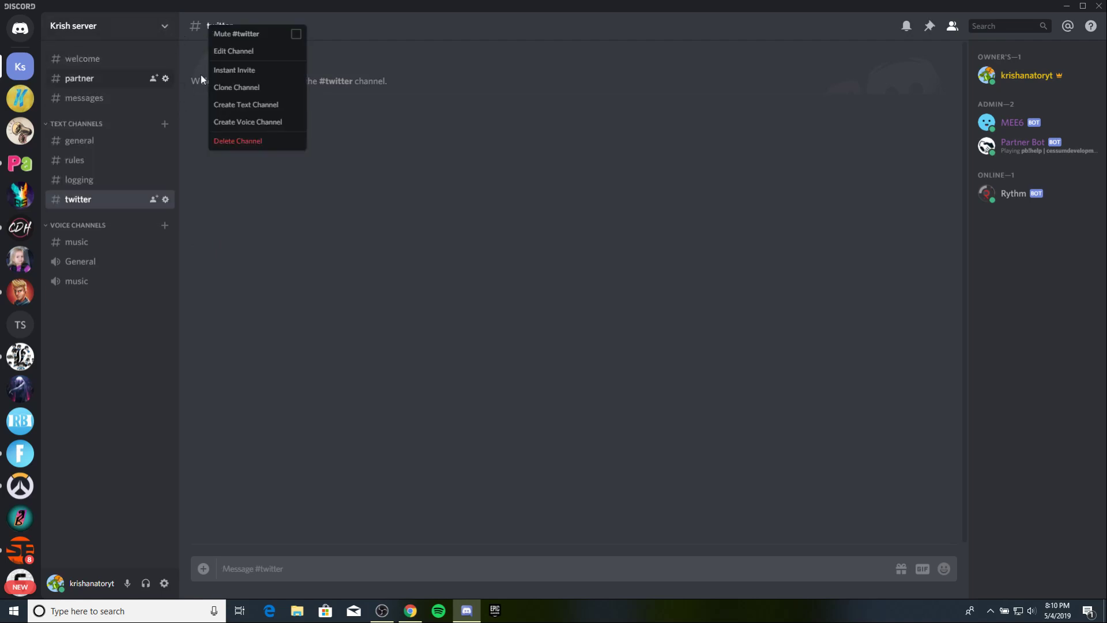
left_click(235, 52)
left_click(301, 128)
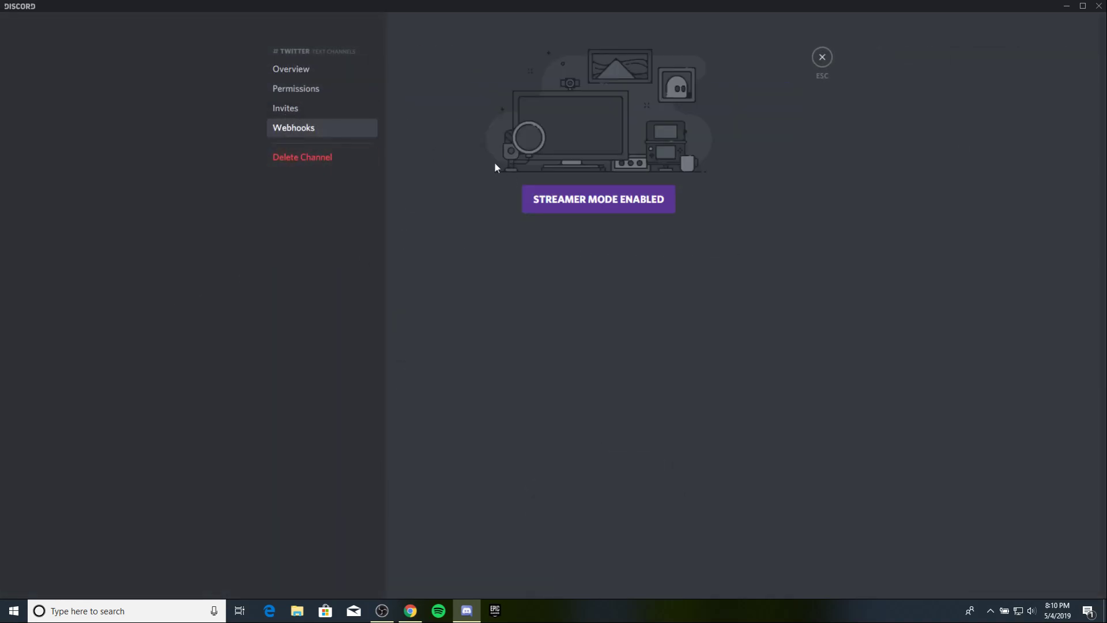
left_click(569, 206)
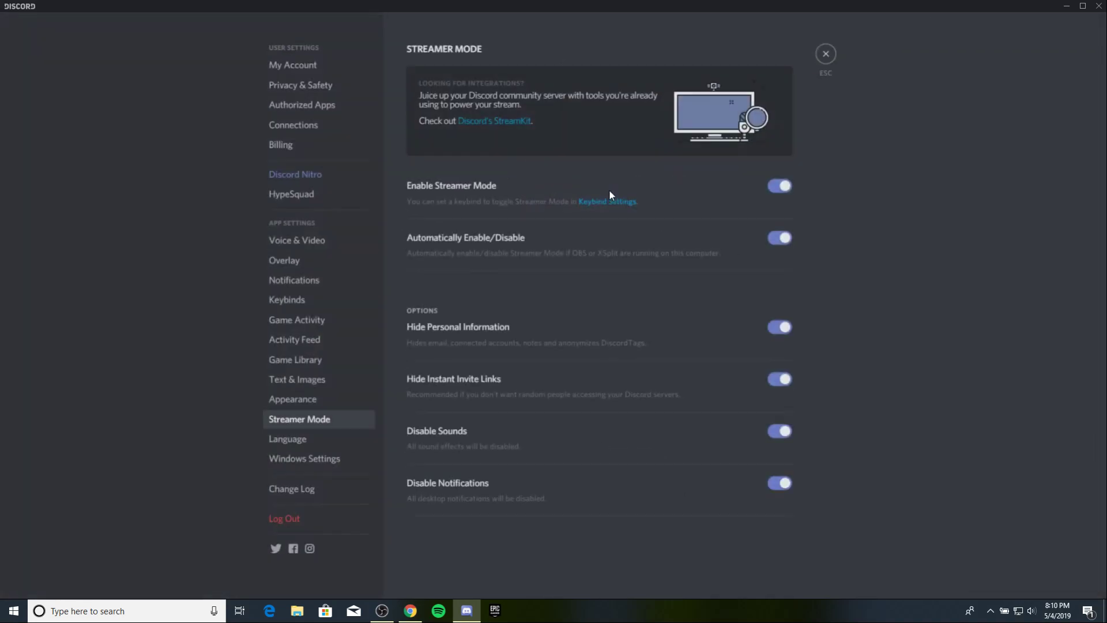
left_click(779, 187)
left_click(822, 56)
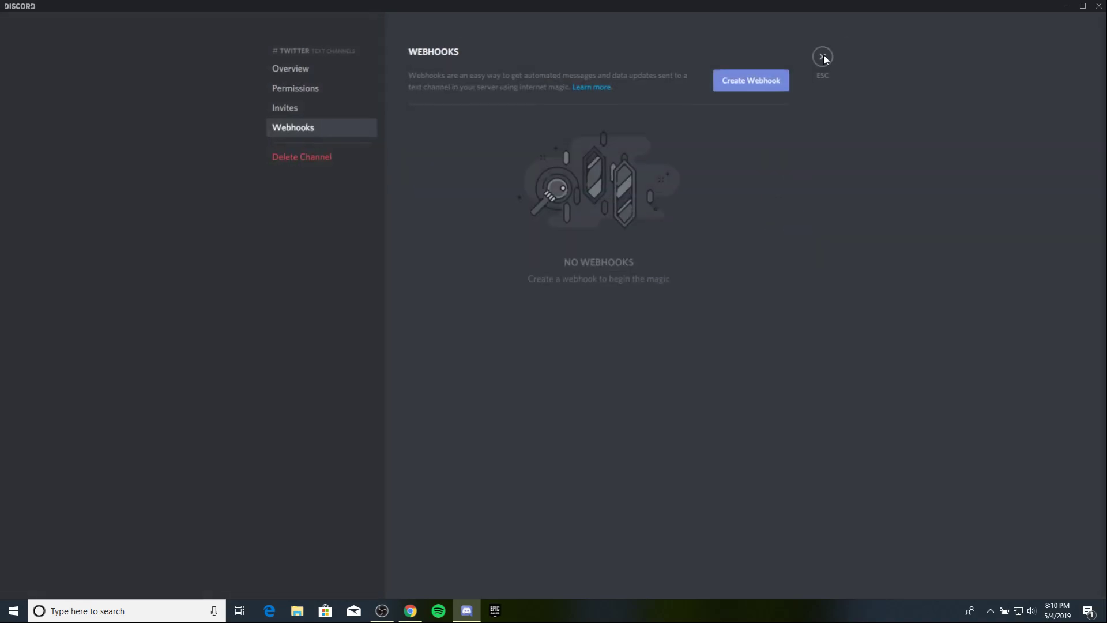
Create a webhook named 'twitter' with the Enforcer avatar, copy its URL and save it.
left_click(752, 87)
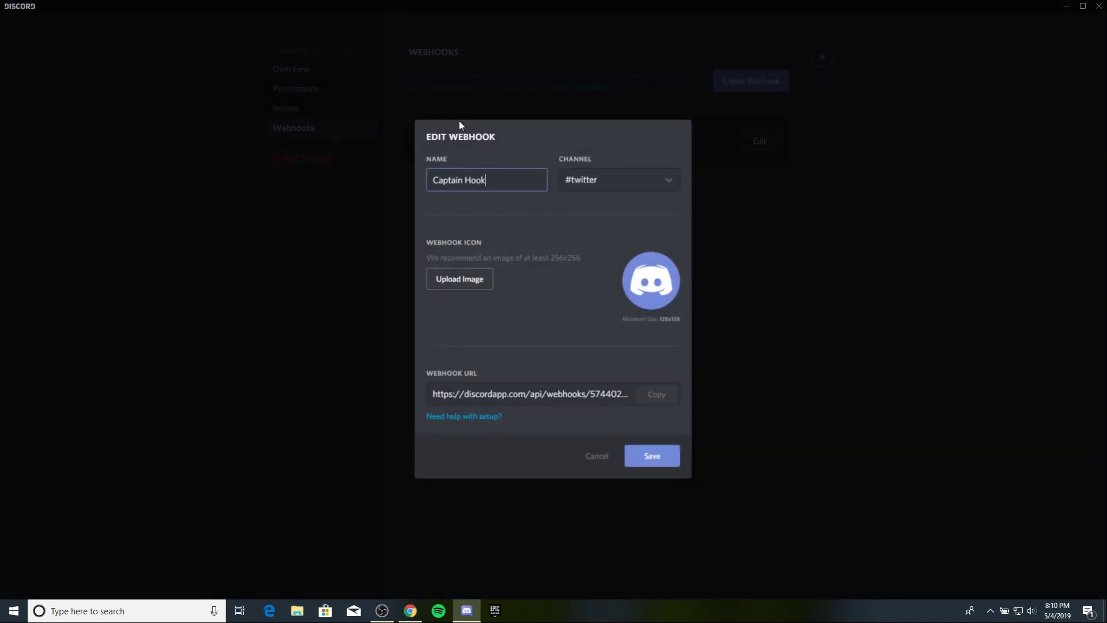
triple_click(527, 189)
key("BackSpace")
type("twitter")
left_click(453, 281)
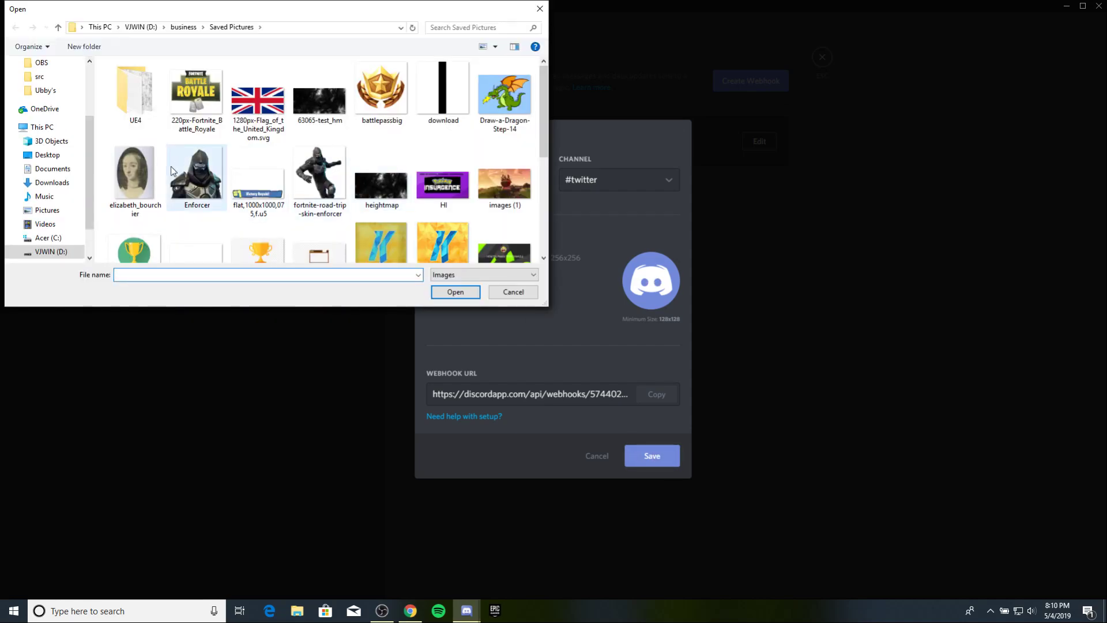
left_click(180, 172)
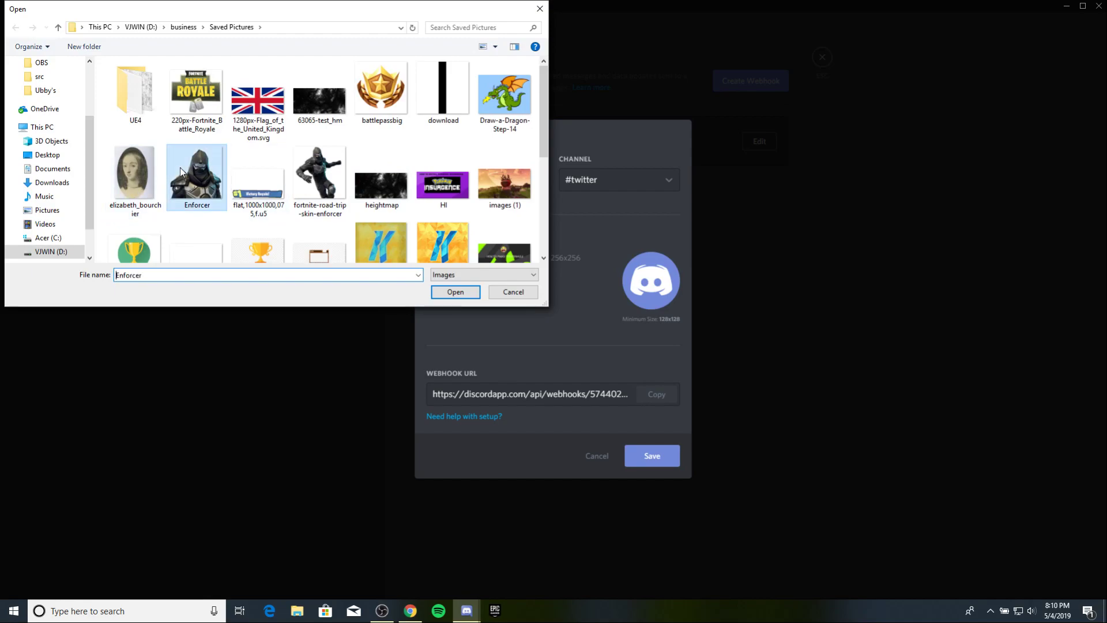
left_click(459, 293)
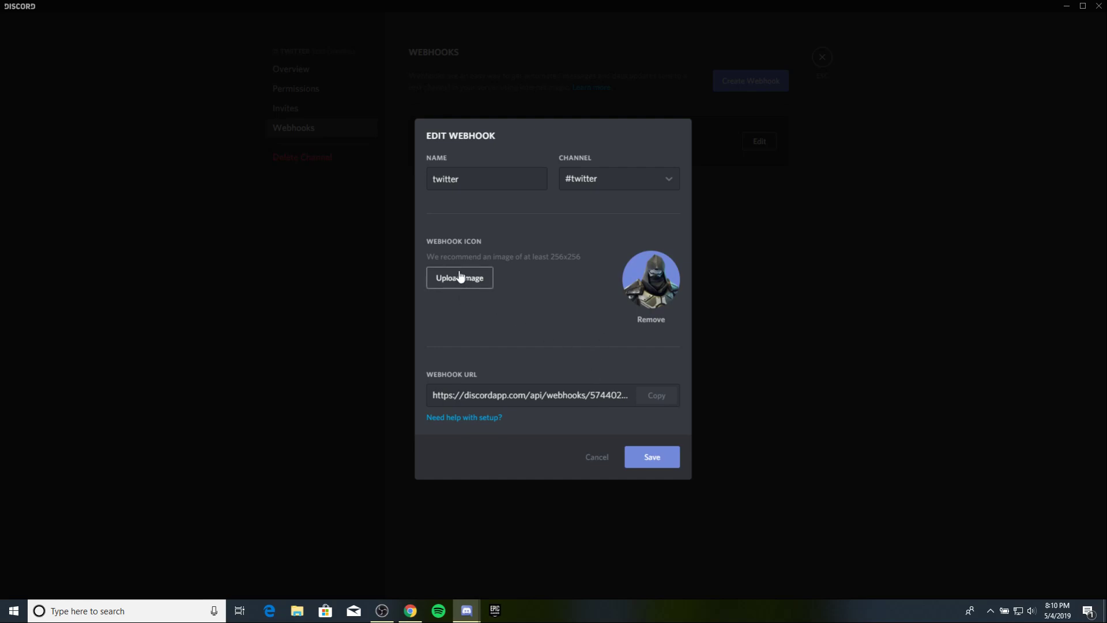
left_click(658, 395)
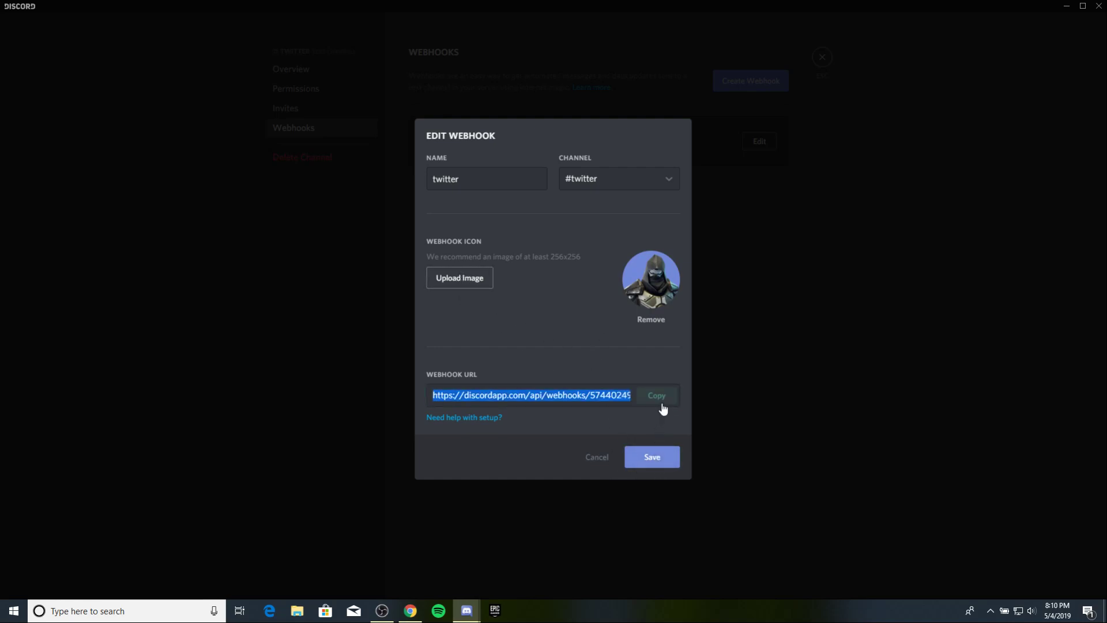
left_click(638, 457)
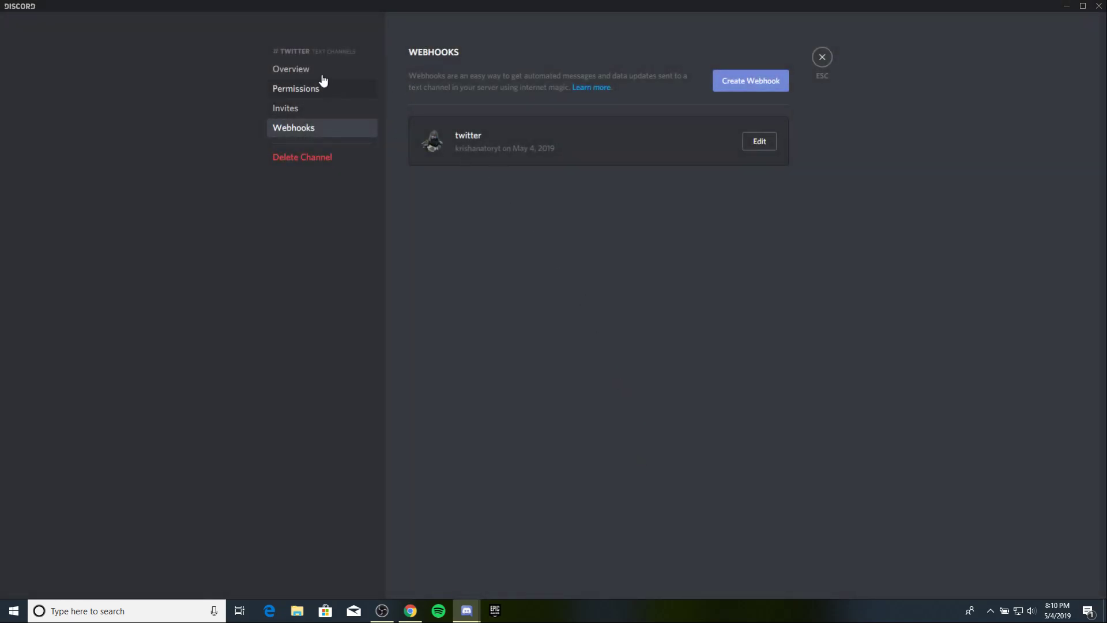
left_click(319, 70)
left_click(822, 57)
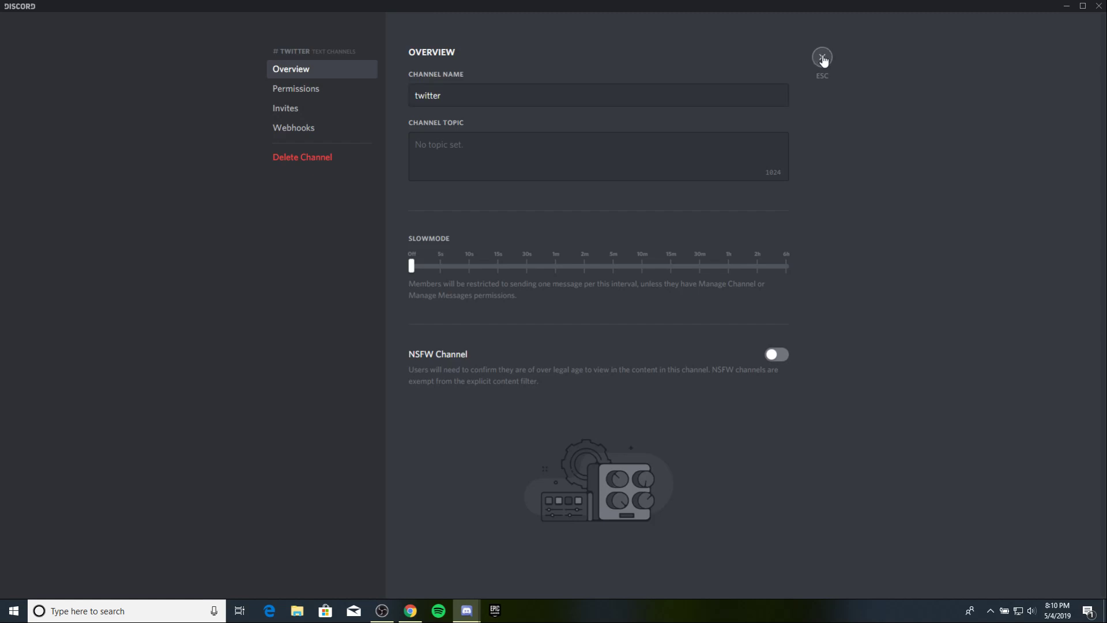
left_click(1062, 7)
left_click(312, 5)
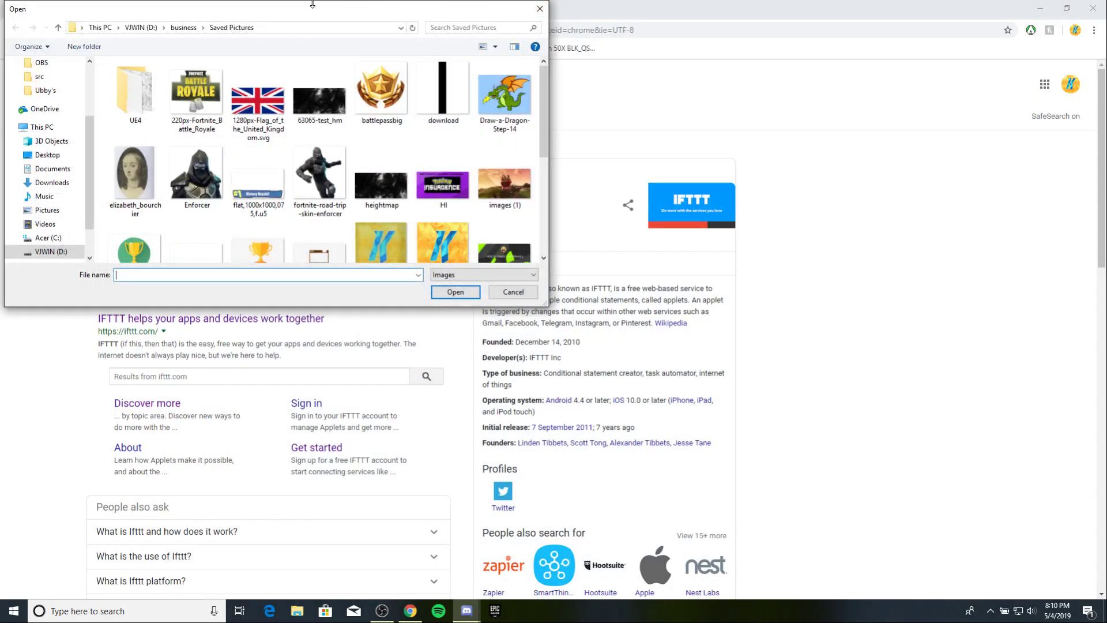
left_click(540, 10)
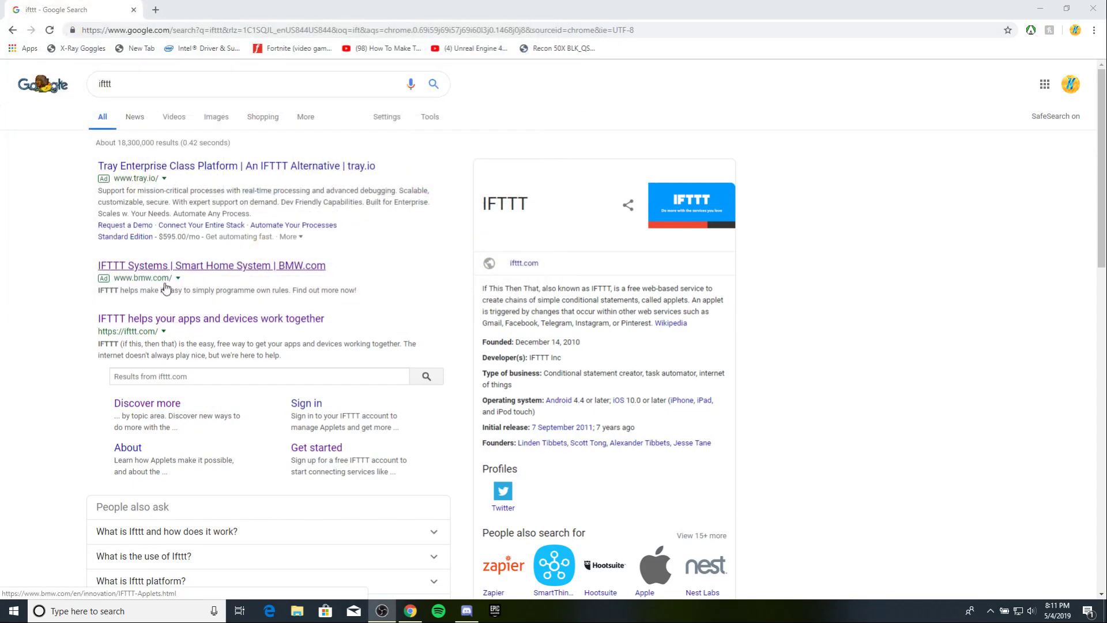
Open ifttt.com from the search results and start a new applet from My Applets.
left_click(169, 319)
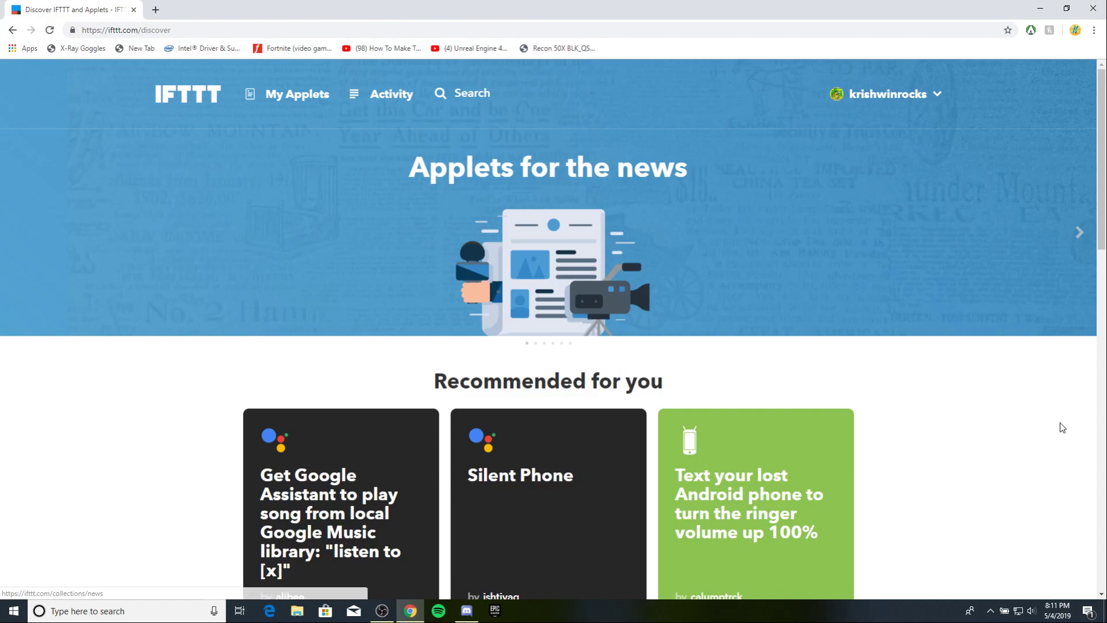
left_click(265, 93)
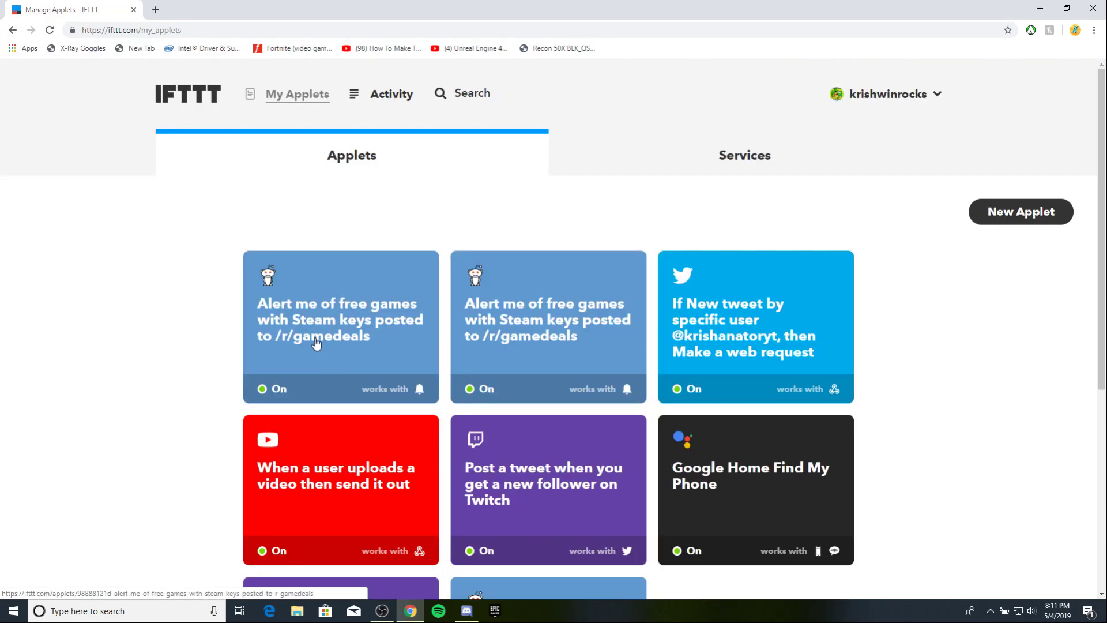
scroll(265, 366, "down", 2)
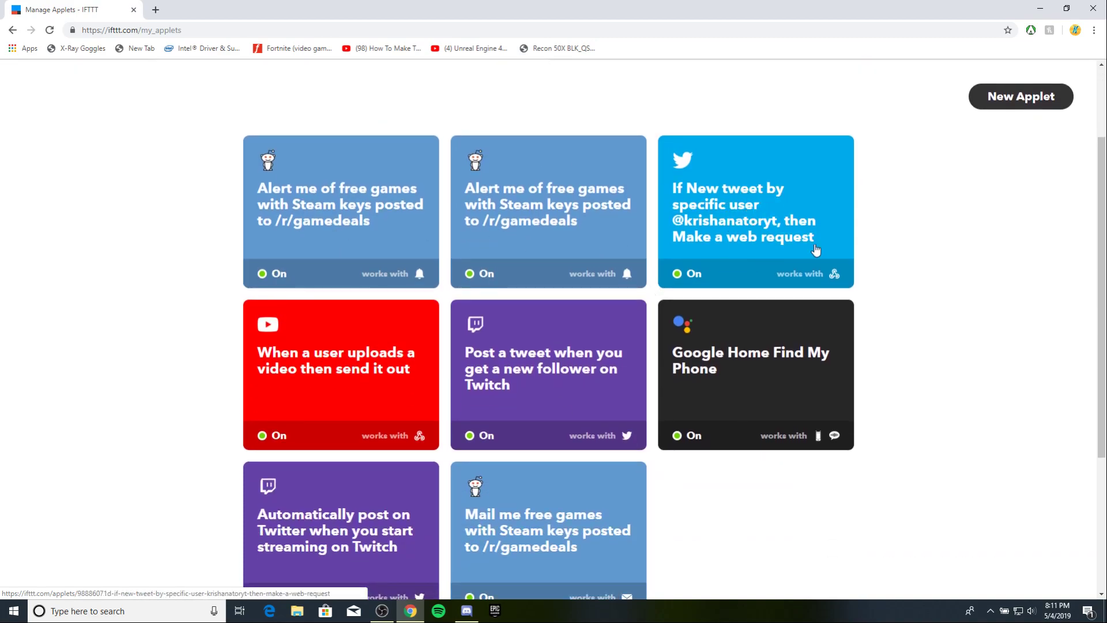
left_click(1024, 96)
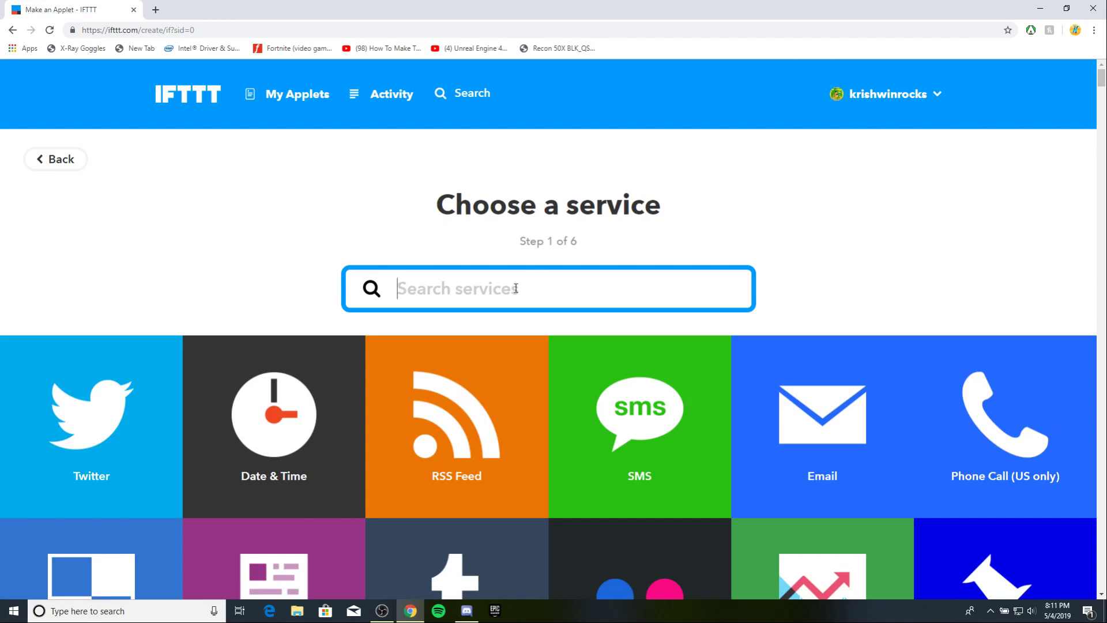
left_click(107, 438)
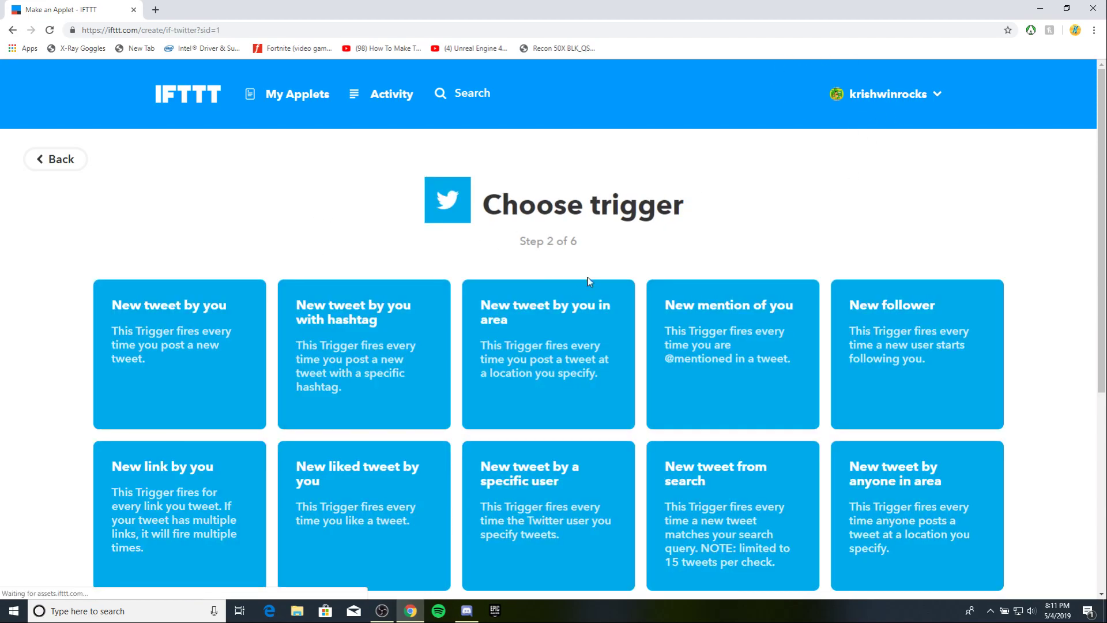
left_click(179, 340)
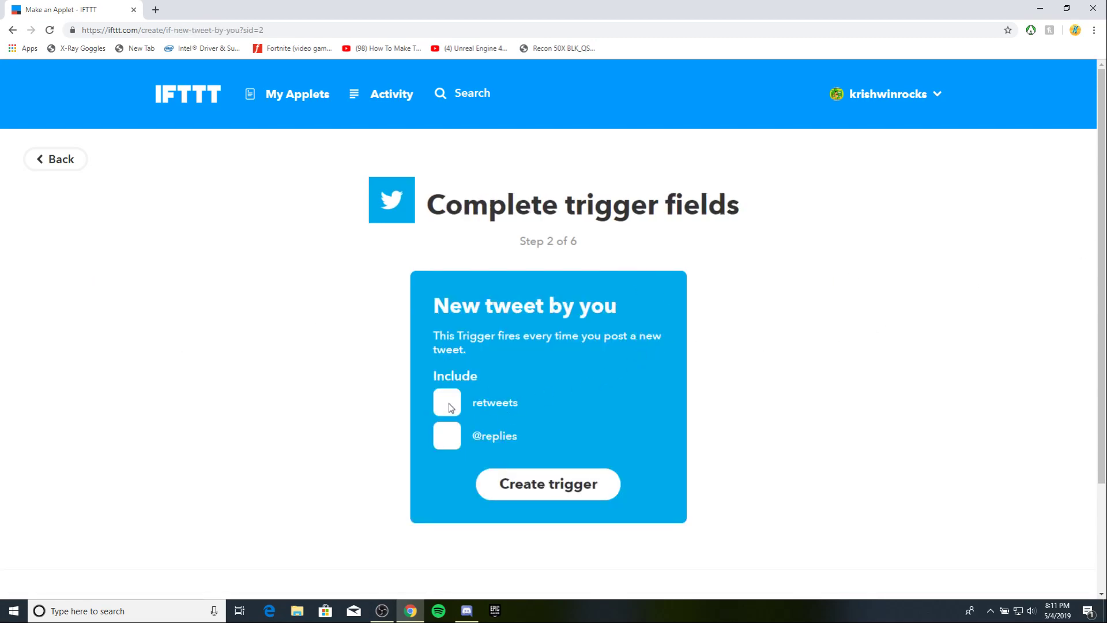
left_click(449, 403)
left_click(453, 434)
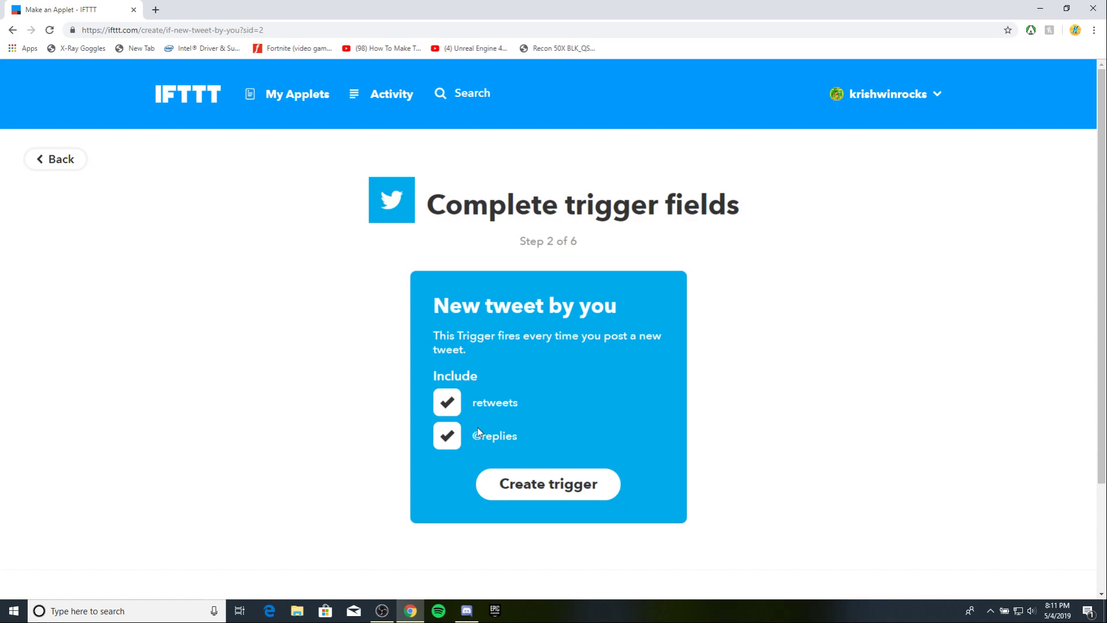
left_click(558, 493)
left_click(632, 223)
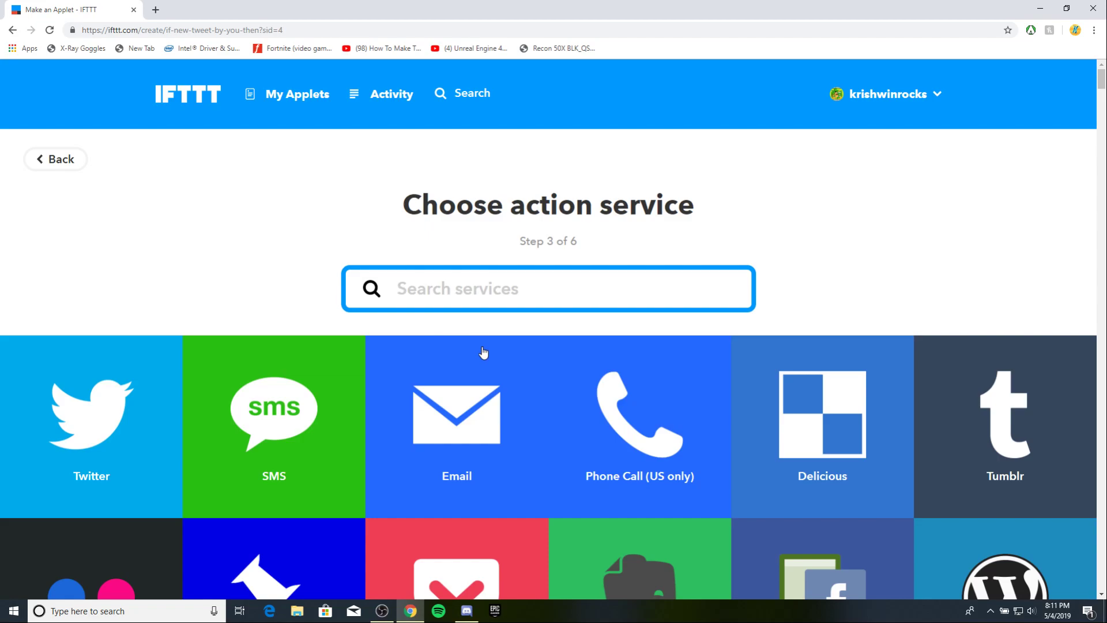
Choose the Webhooks 'Make a web request' action and paste the Discord webhook URL.
type("webh")
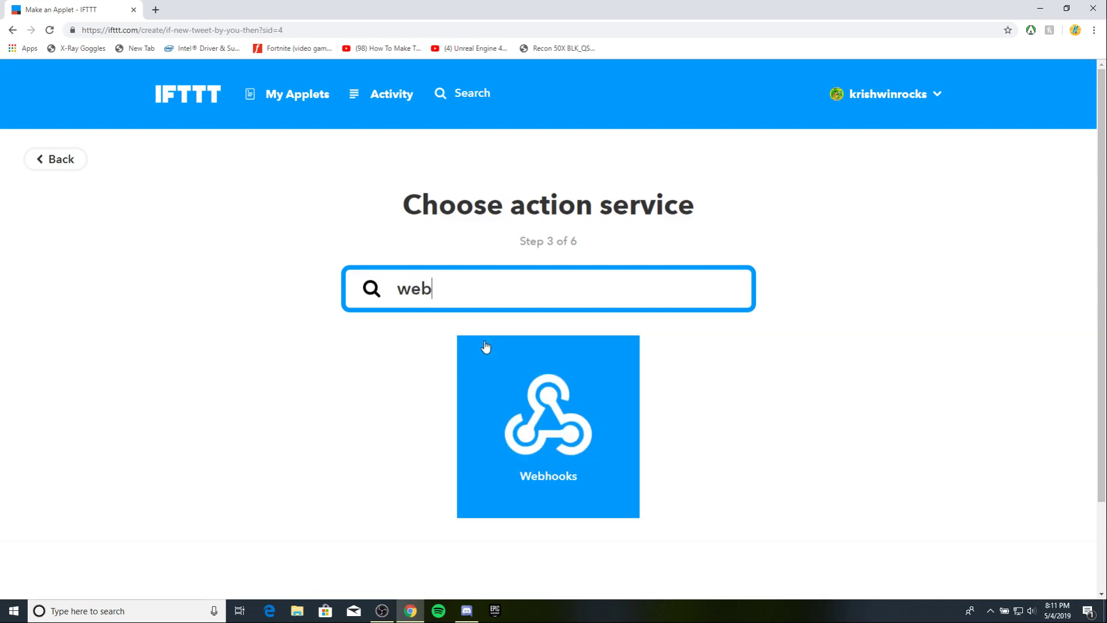
left_click(581, 381)
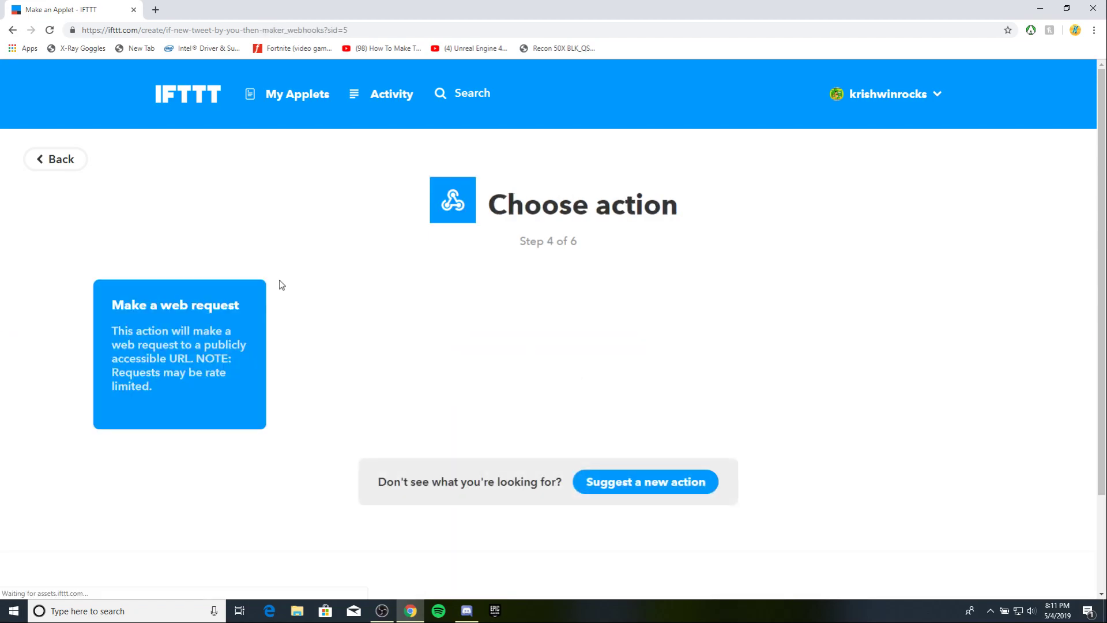
left_click(182, 341)
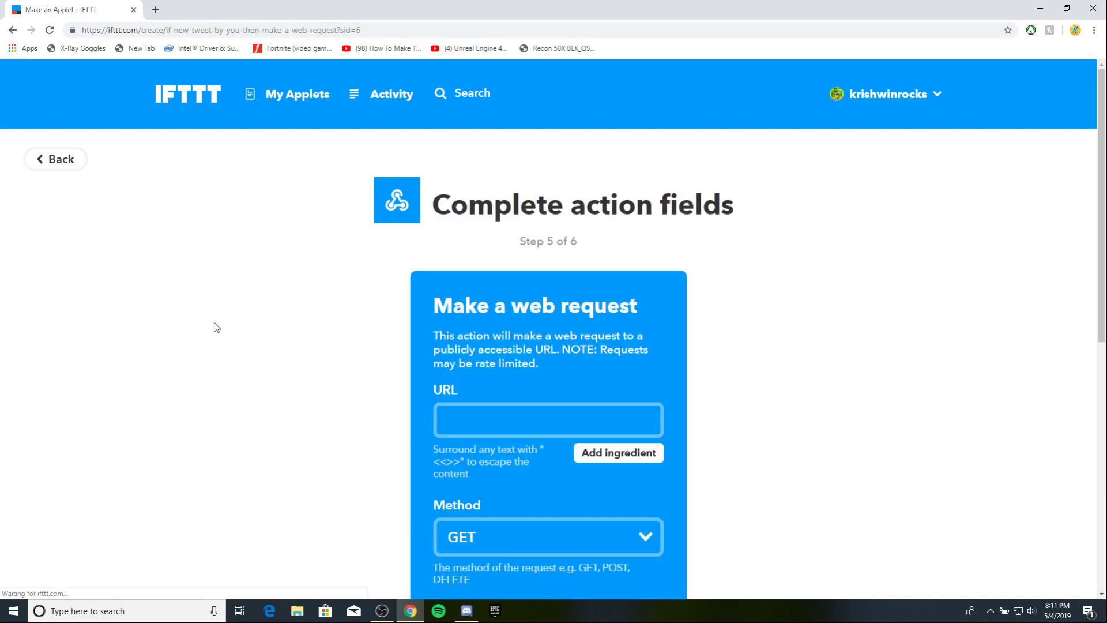
left_click(517, 431)
key("ctrl+v")
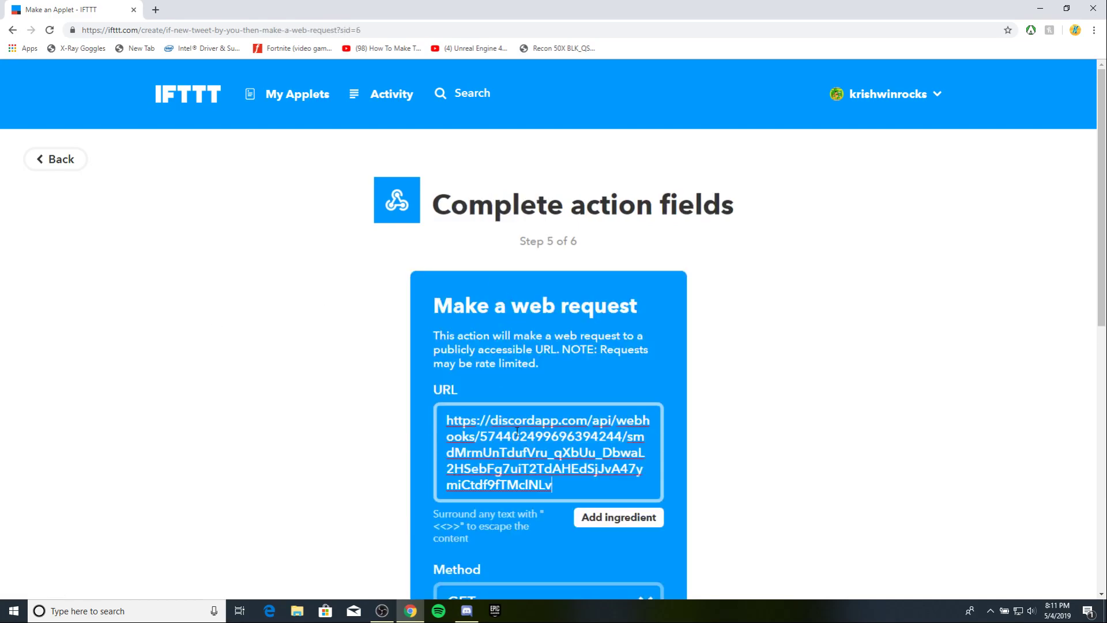
In Discord, browse another server, then return and glance at the owner's profile and server options.
left_click(467, 610)
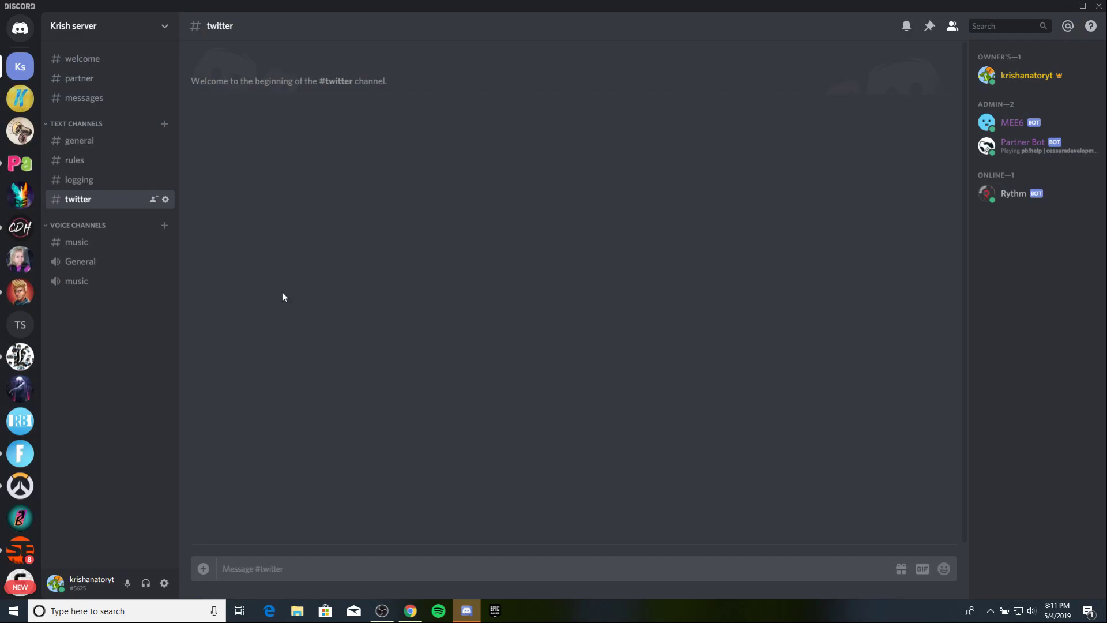
left_click(20, 98)
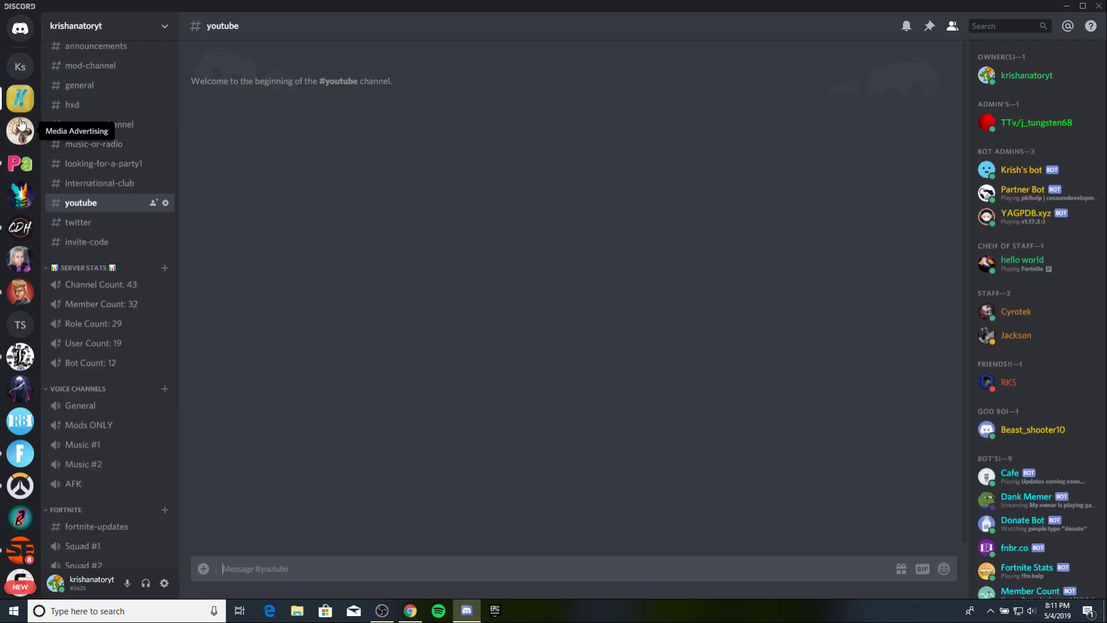
scroll(136, 141, "up", 3)
scroll(104, 178, "down", 7)
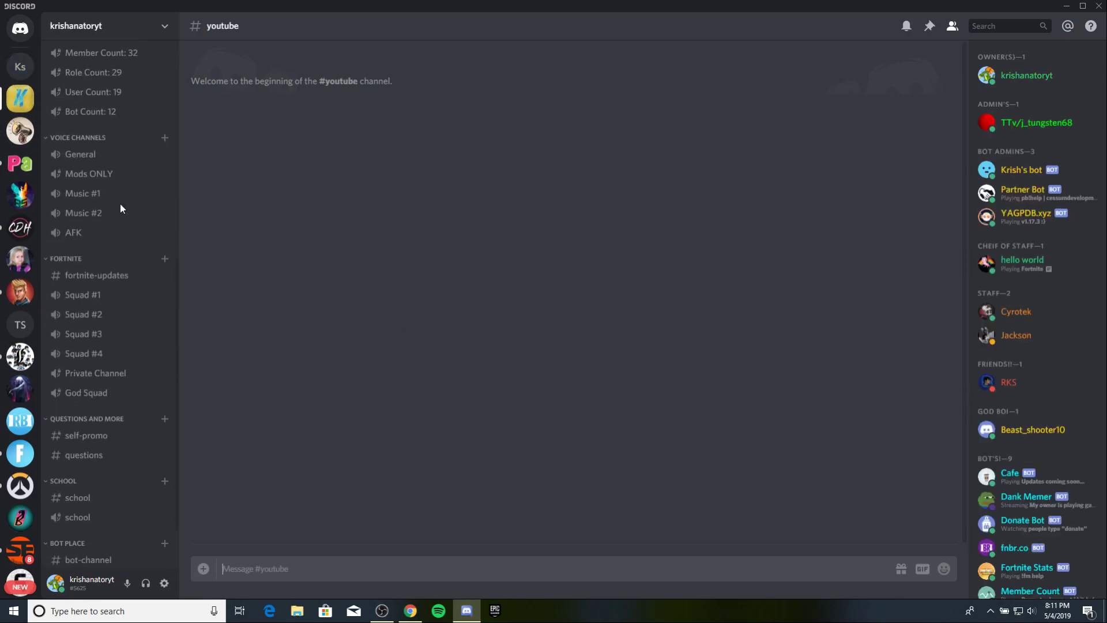
scroll(121, 205, "up", 4)
scroll(124, 190, "down", 5)
scroll(131, 200, "up", 8)
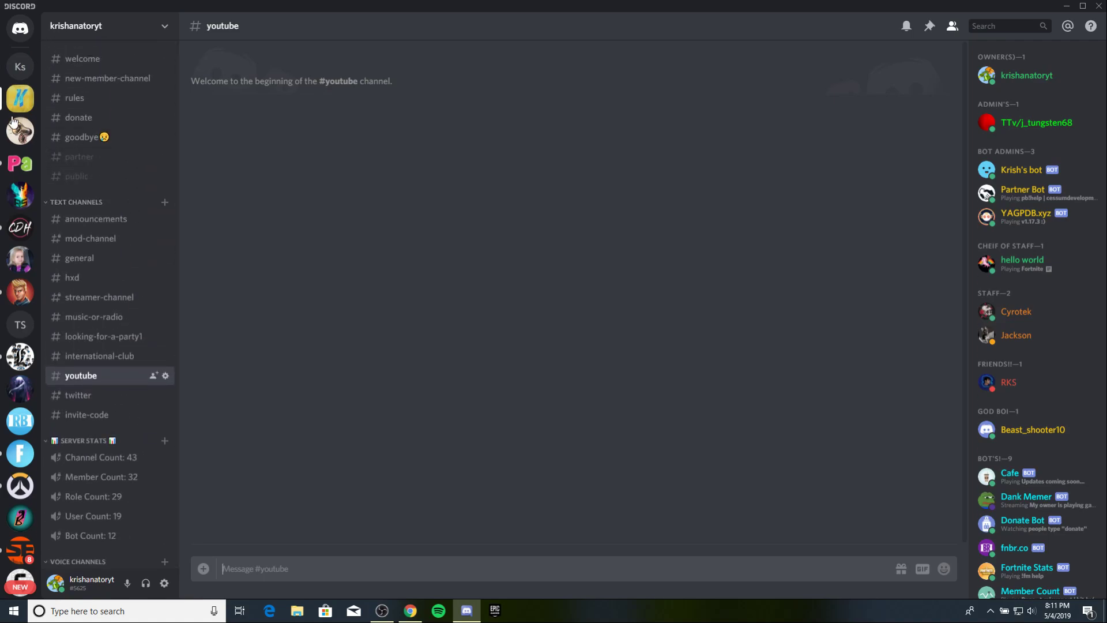
left_click(33, 61)
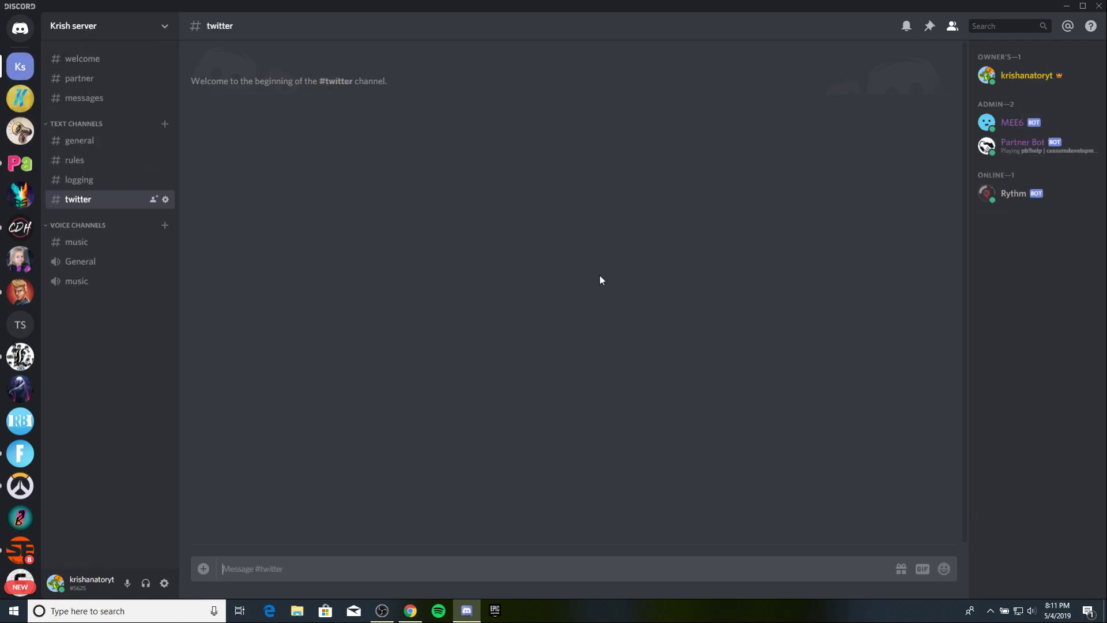
left_click(1025, 76)
left_click(717, 108)
left_click(141, 23)
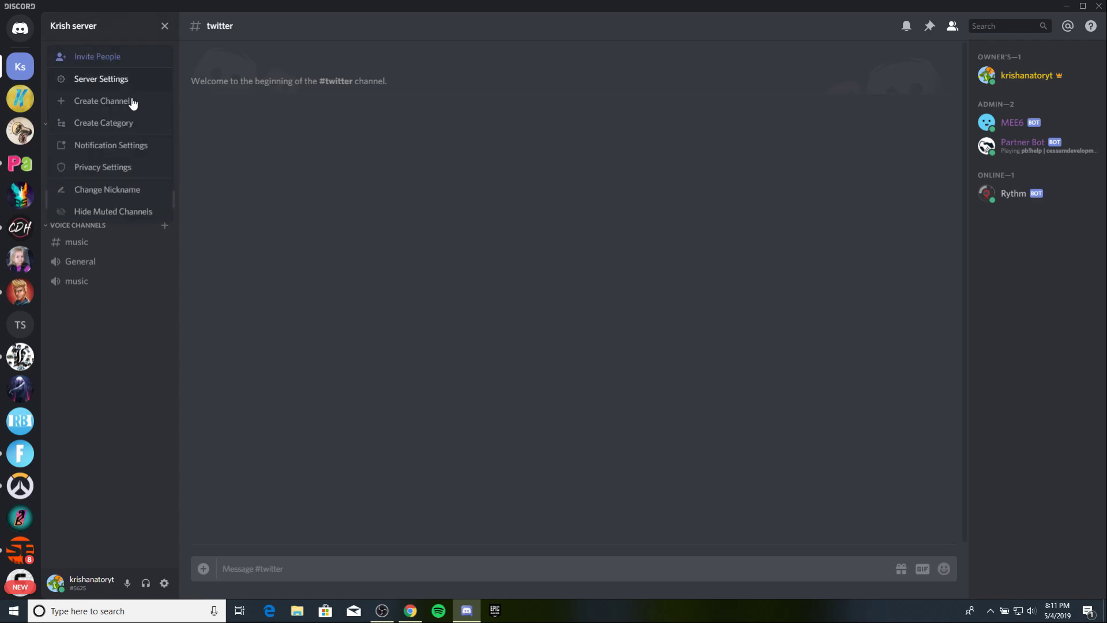
left_click(248, 183)
Review the twitter webhook's details in the #twitter channel settings, then return to IFTTT.
right_click(136, 196)
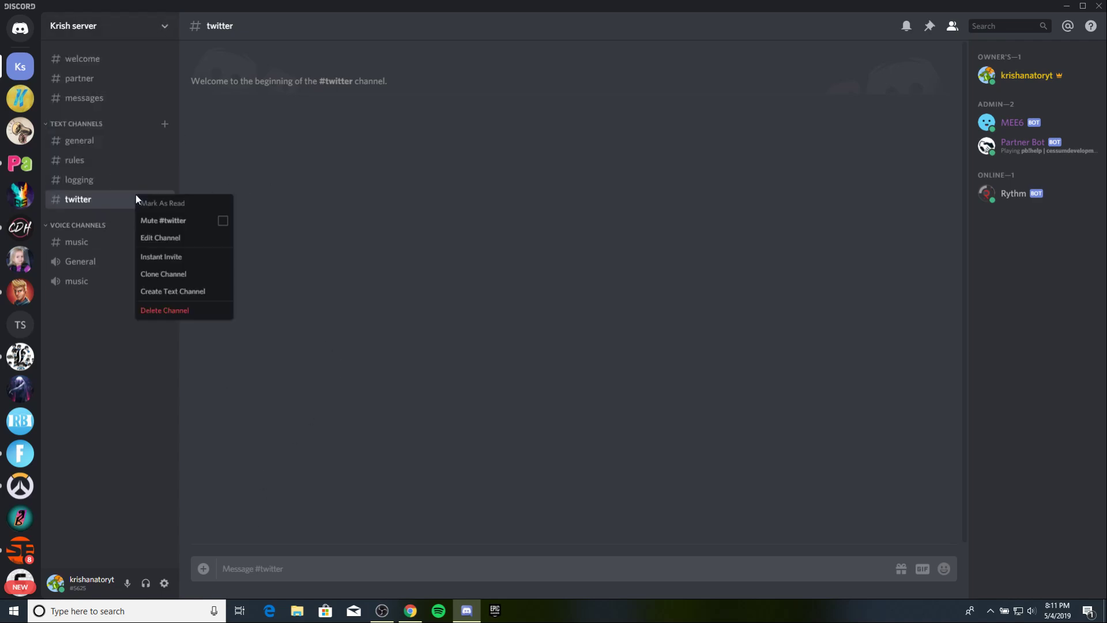
left_click(186, 234)
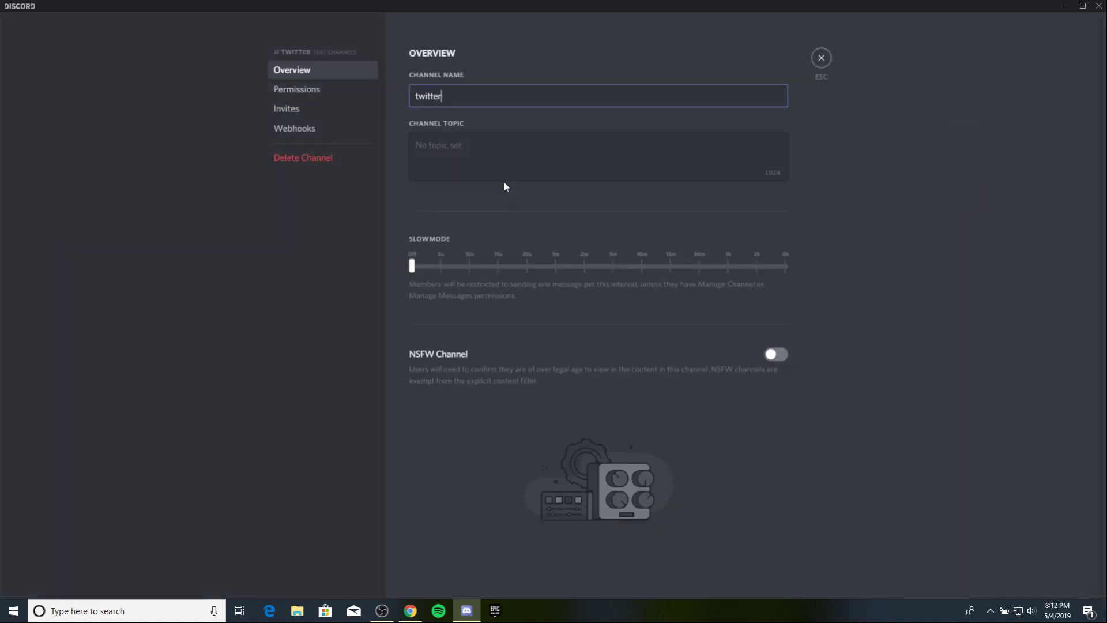
left_click(316, 128)
left_click(759, 141)
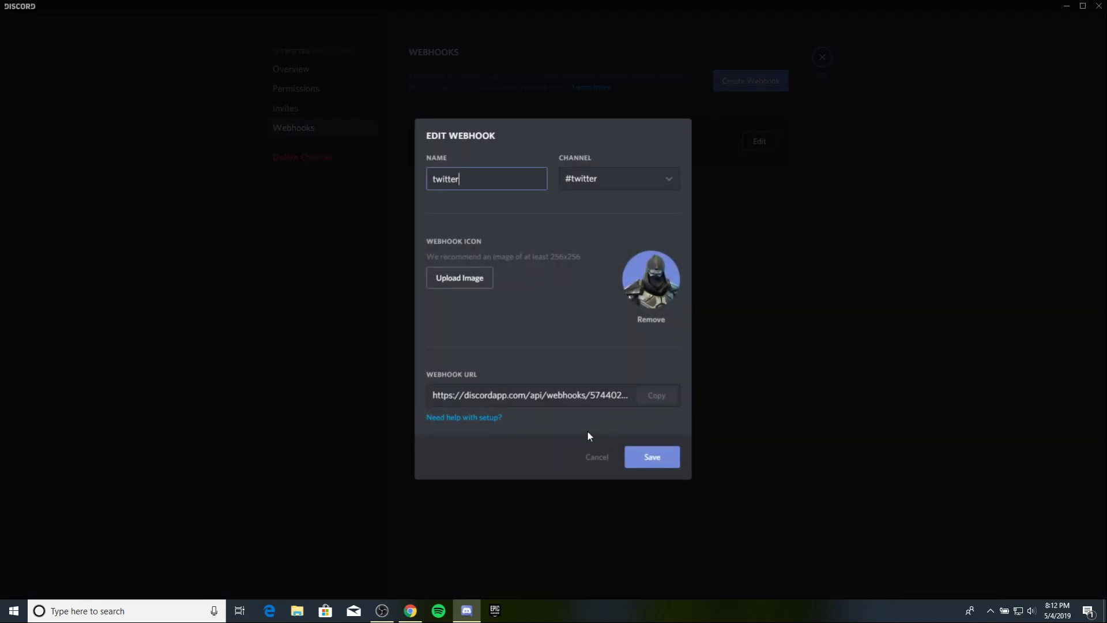
left_click(596, 456)
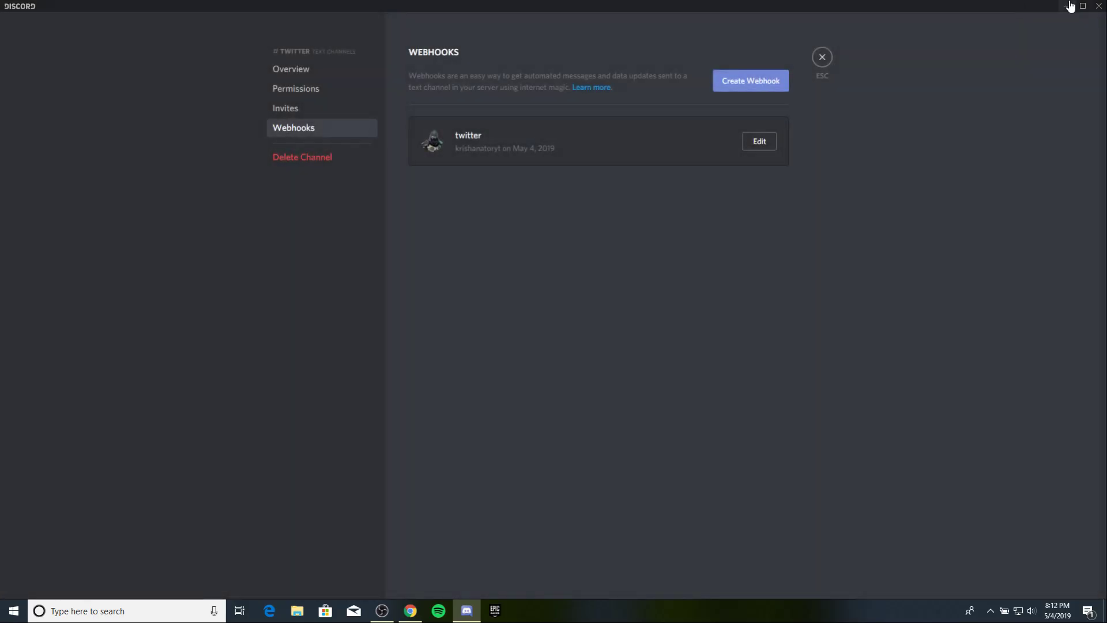
left_click(1066, 6)
Set the web request method to POST and the content type to application/json.
scroll(492, 361, "down", 3)
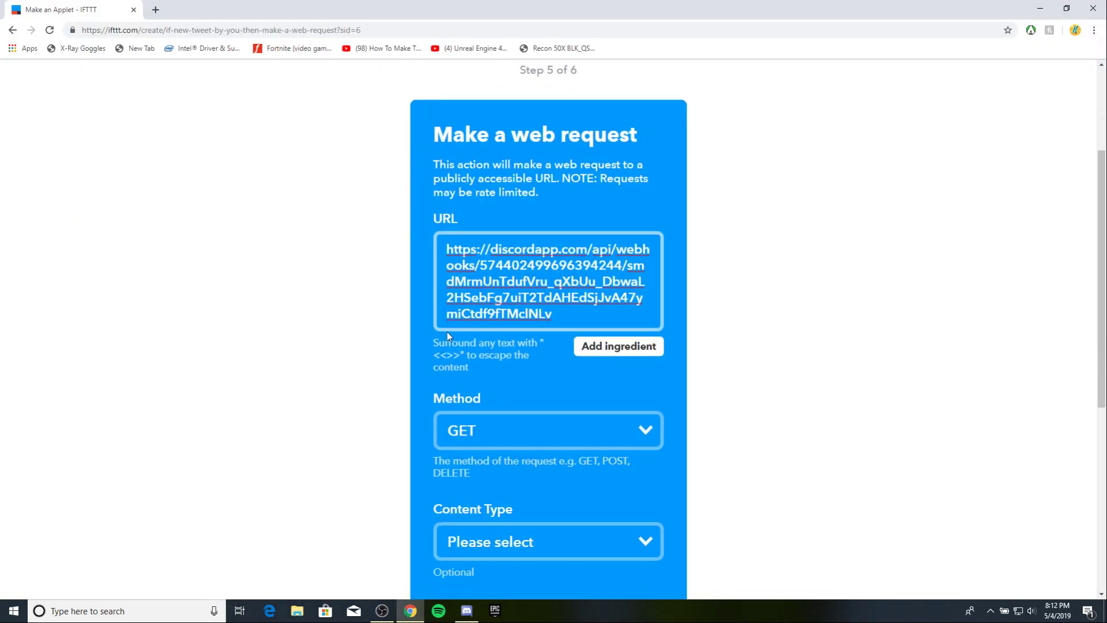
left_click(527, 431)
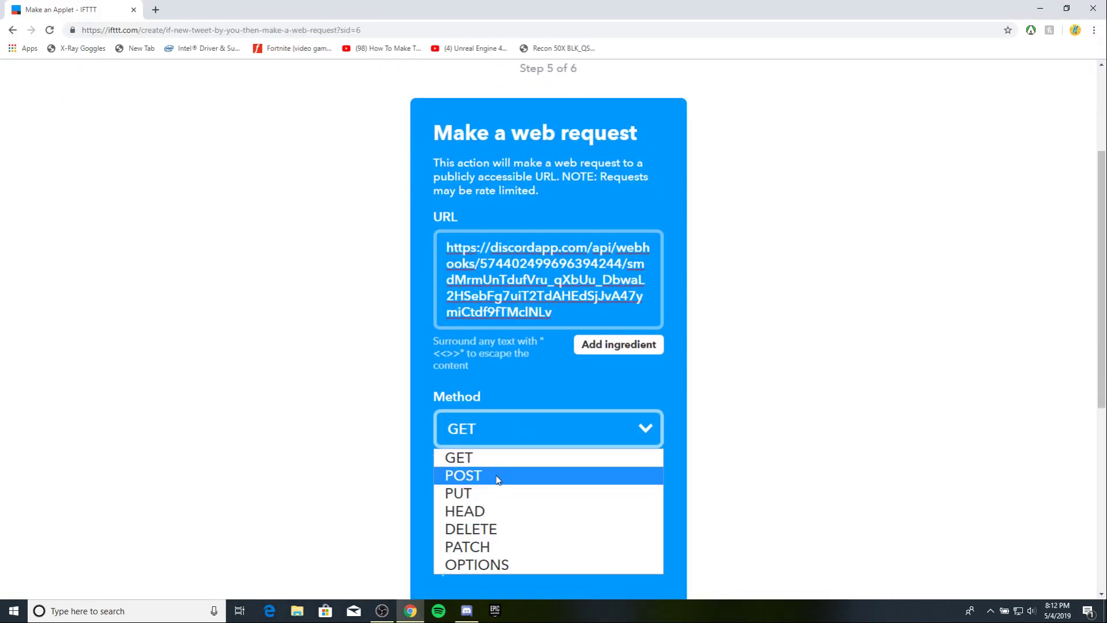
left_click(498, 476)
scroll(276, 400, "down", 2)
left_click(517, 430)
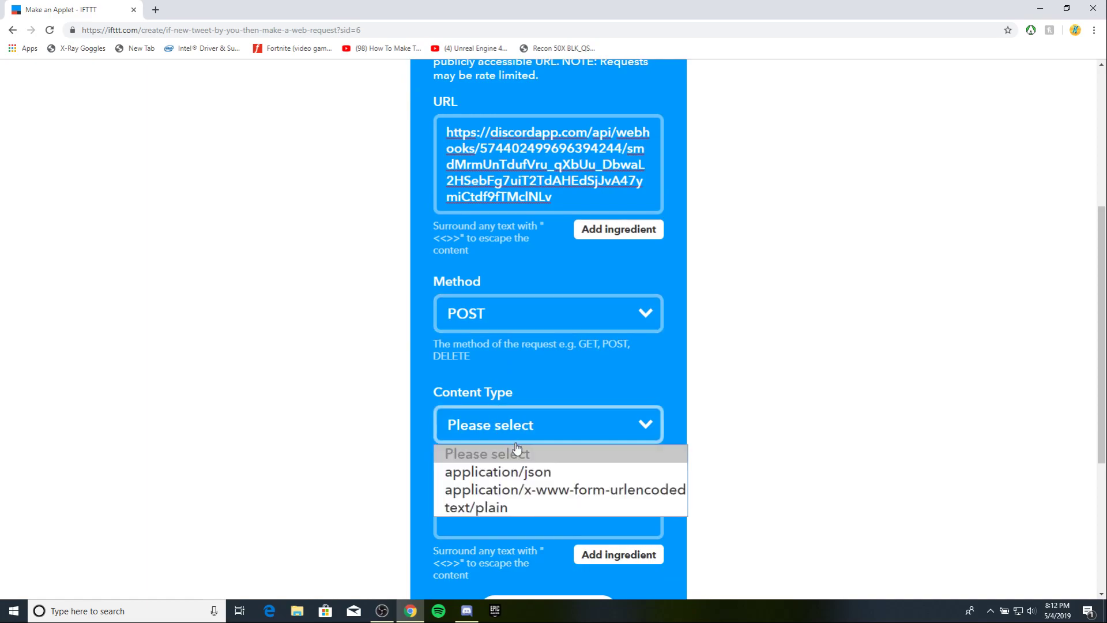
left_click(499, 471)
Paste the JSON message into the Body and replace the sample handle with the user's own Twitter handle.
scroll(431, 416, "down", 3)
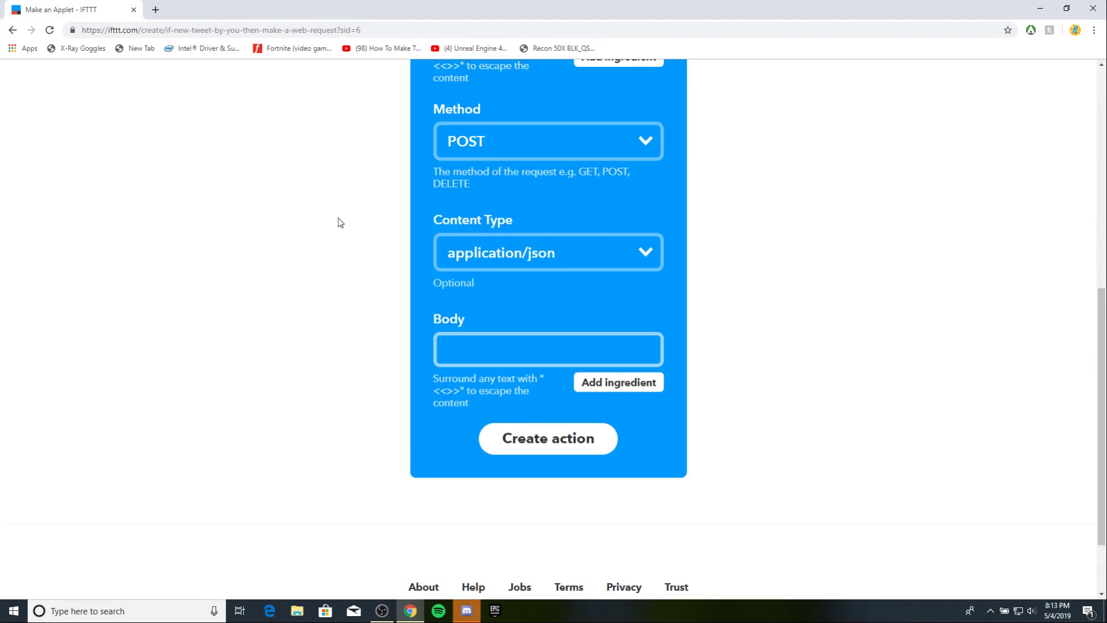
scroll(340, 231, "up", 4)
scroll(348, 303, "down", 5)
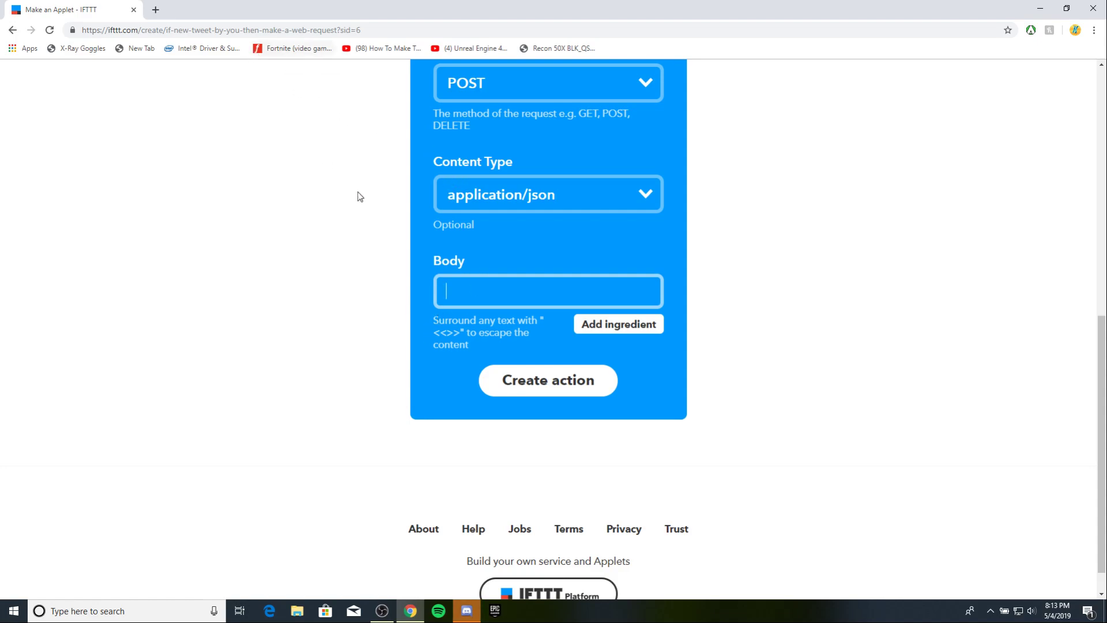
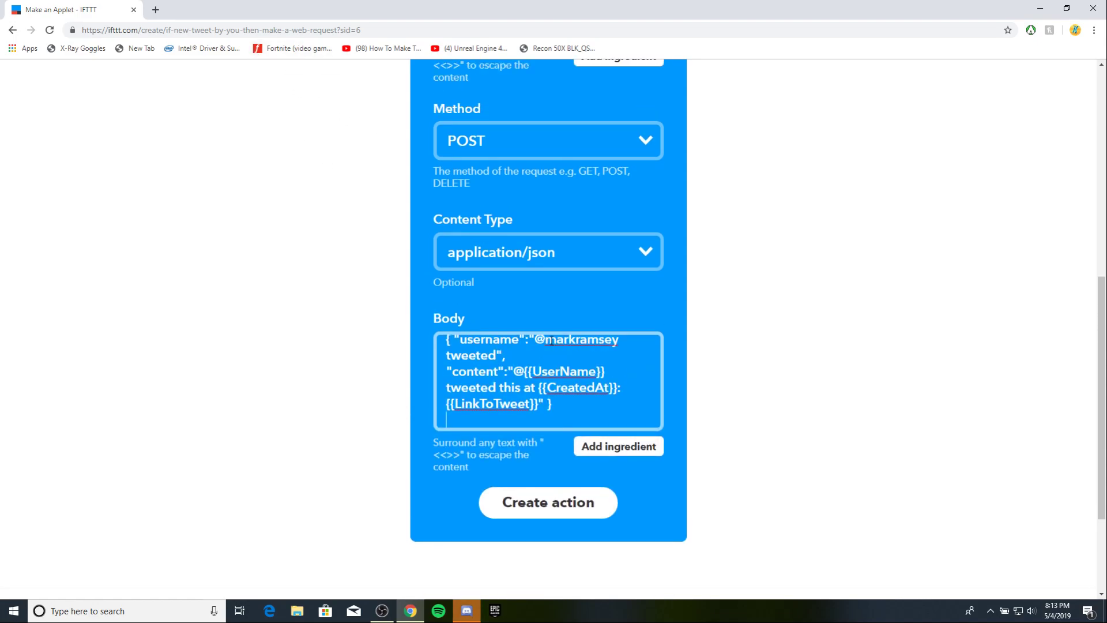
double_click(599, 340)
key("BackSpace")
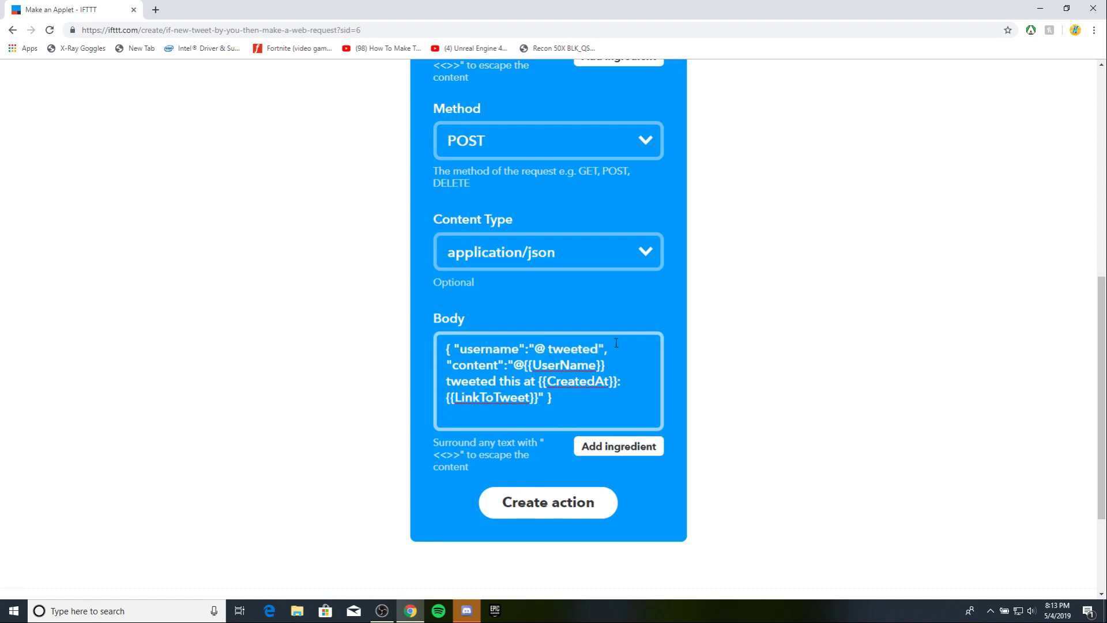
type("krishana")
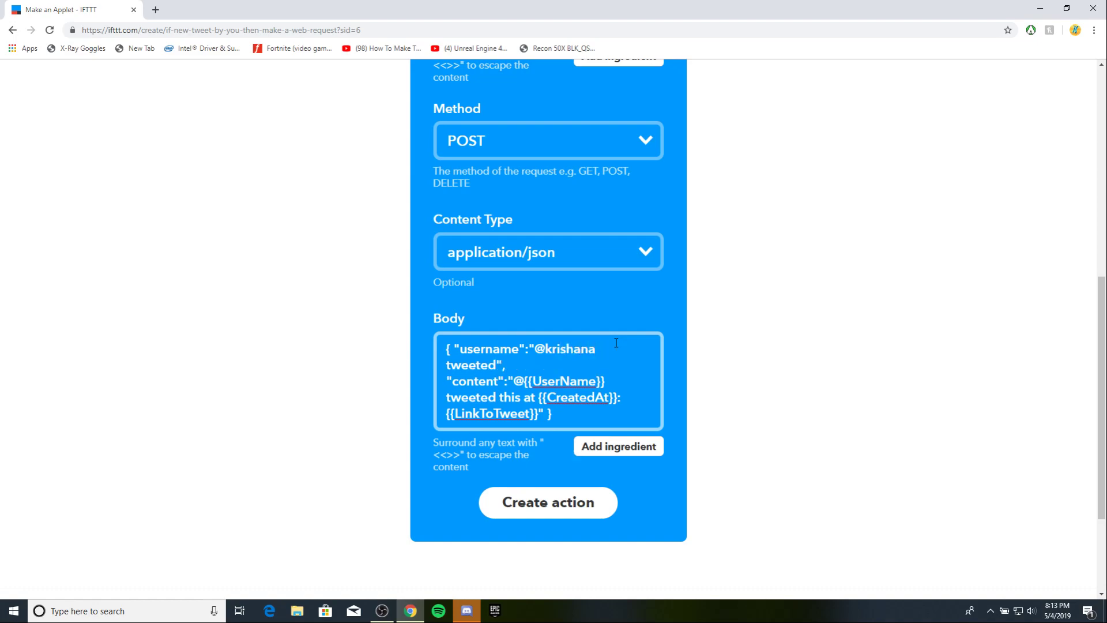
type("toryt")
Create the web request action and finish the tweet-to-webhook applet, then switch to Discord.
left_click(425, 346)
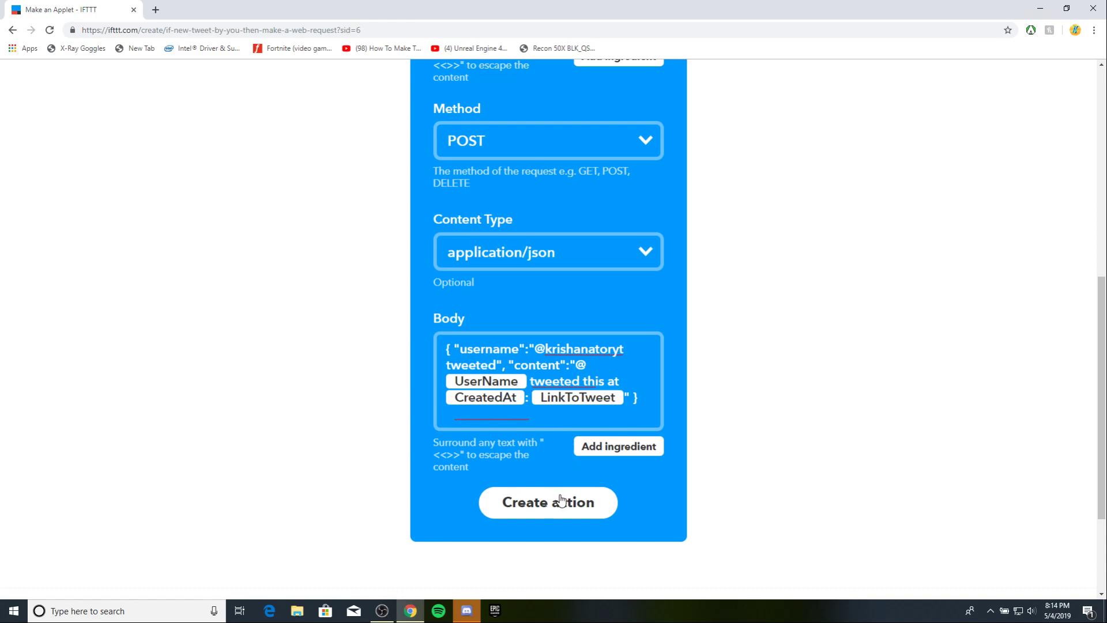
scroll(542, 519, "up", 1)
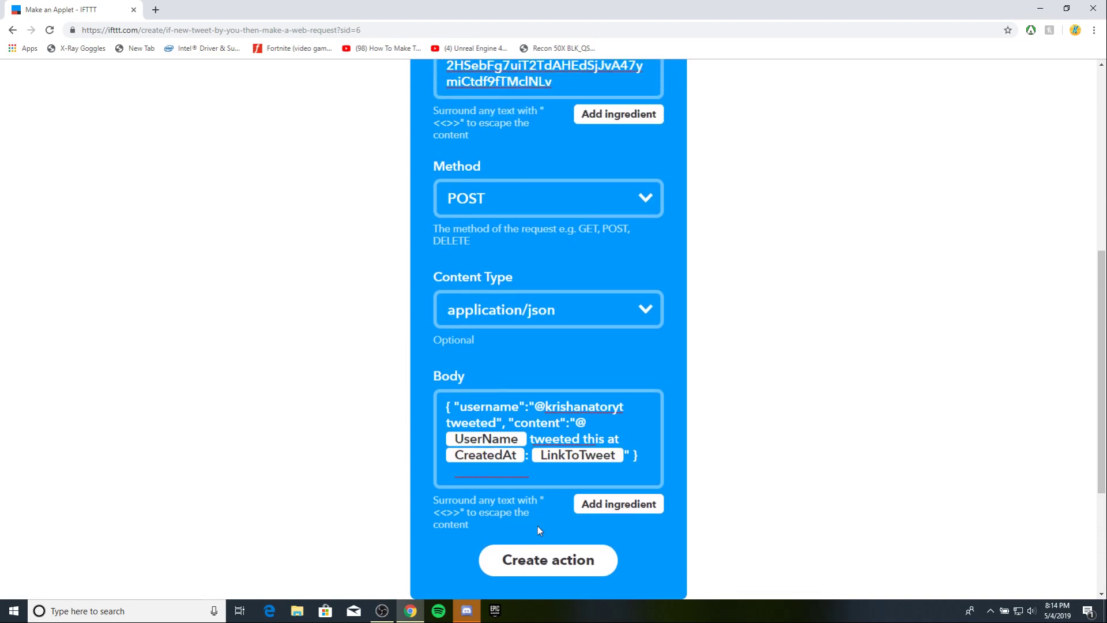
left_click(539, 558)
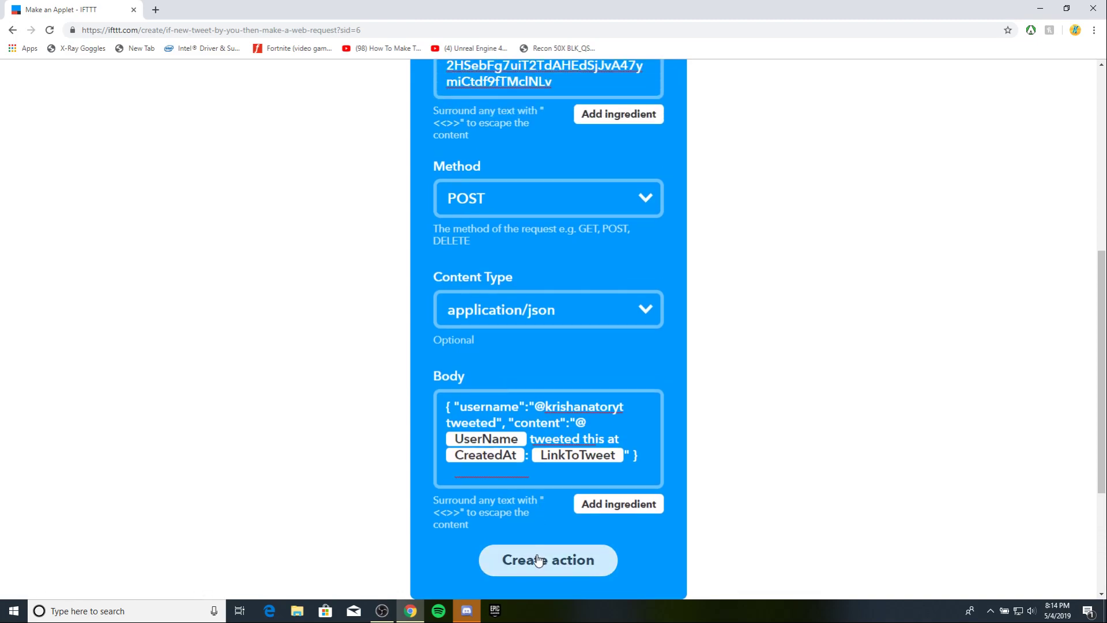
scroll(527, 446, "up", 2)
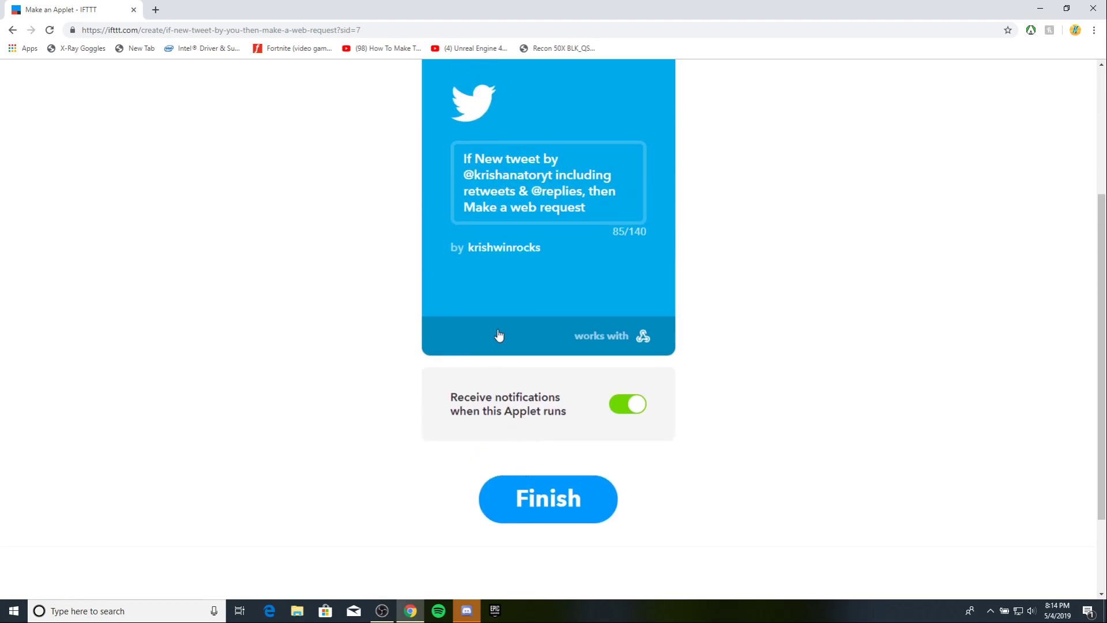
left_click(537, 494)
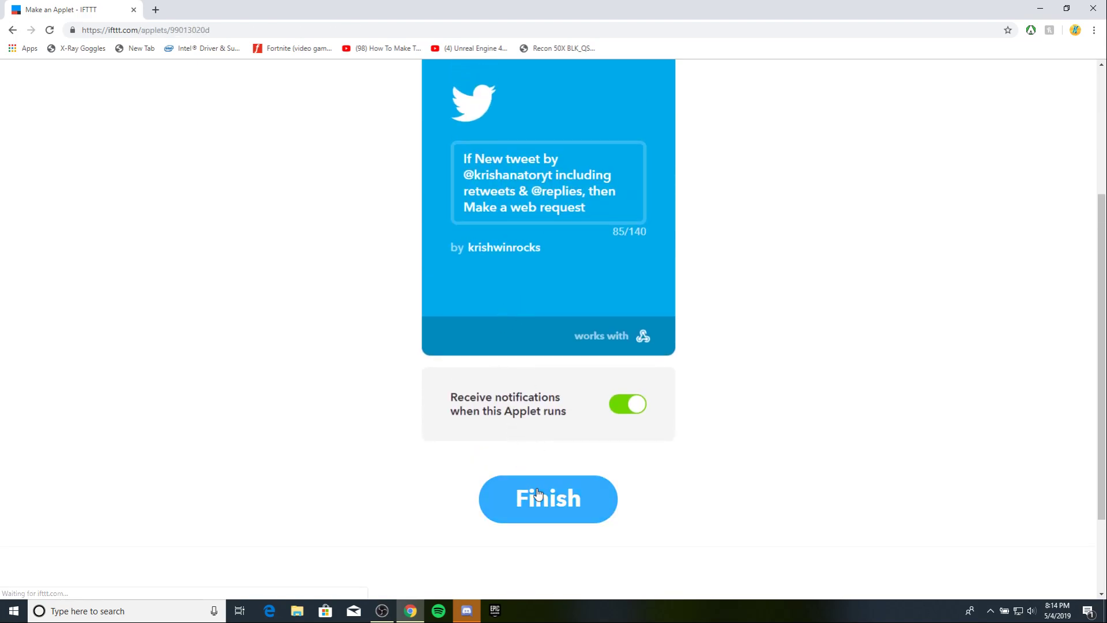
scroll(539, 487, "down", 5)
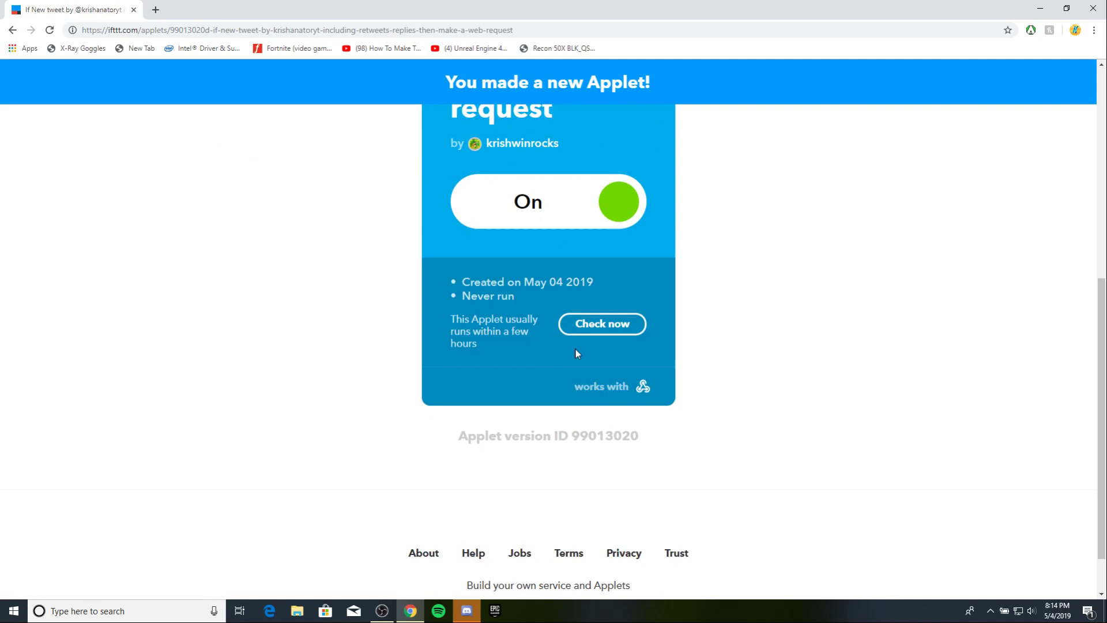
scroll(576, 285, "up", 5)
scroll(596, 271, "up", 2)
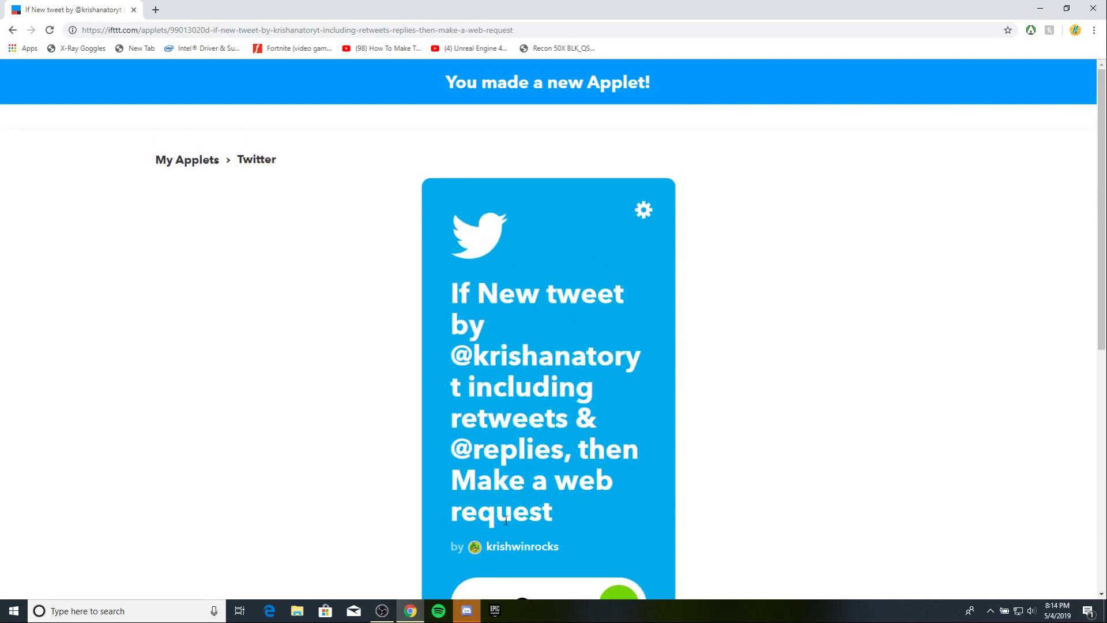
left_click(466, 610)
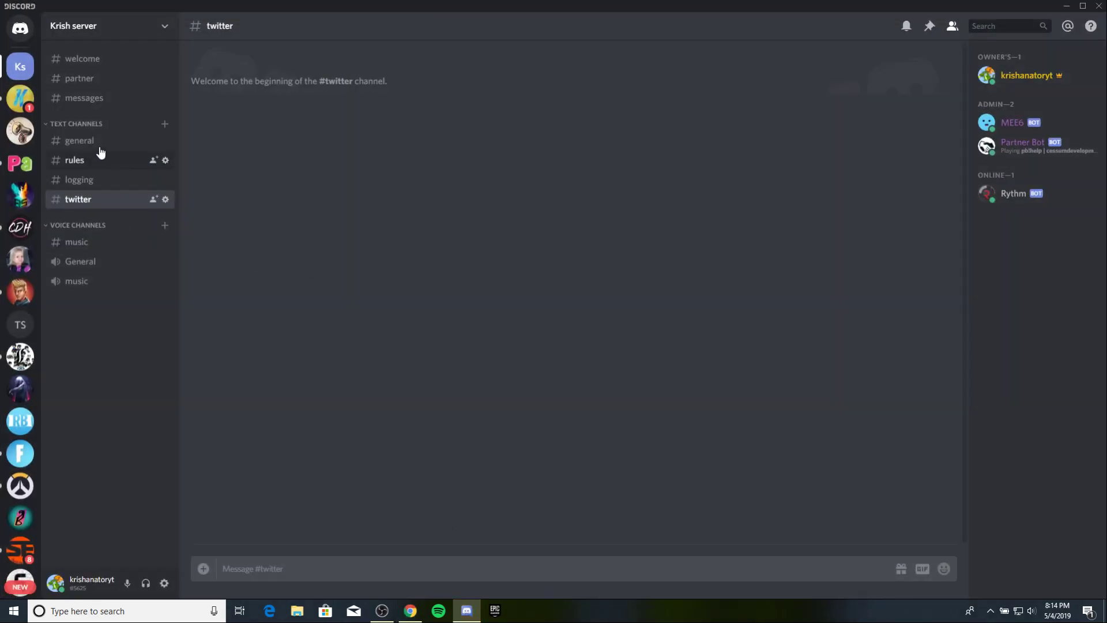
Post the reply 'lol yerah' in the other server's #announcements channel.
left_click(20, 98)
left_click(96, 219)
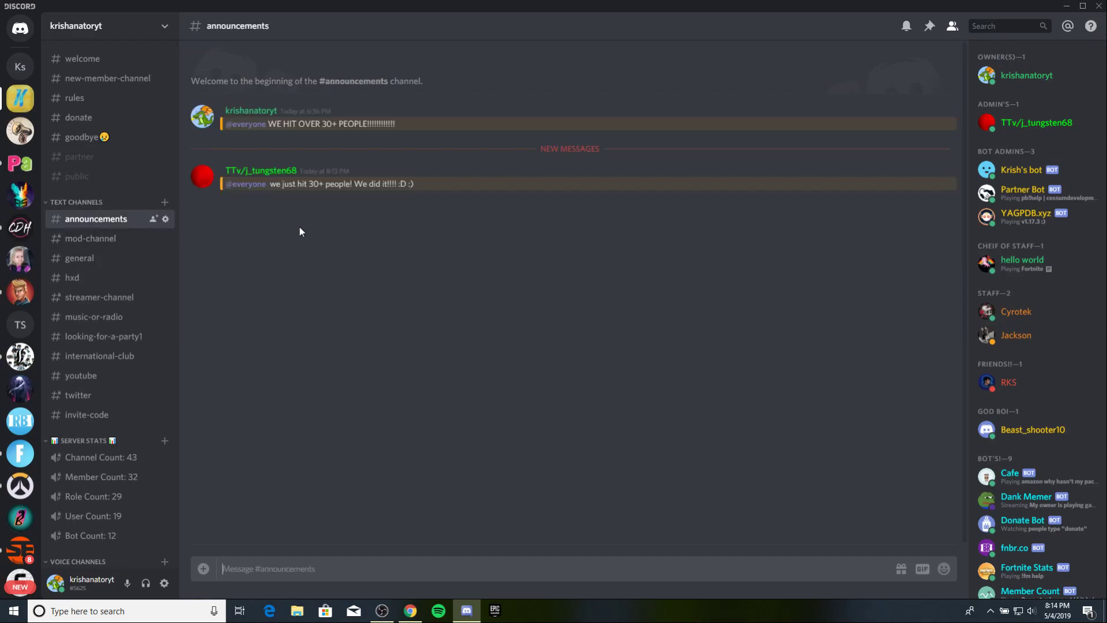
type("lol yerah")
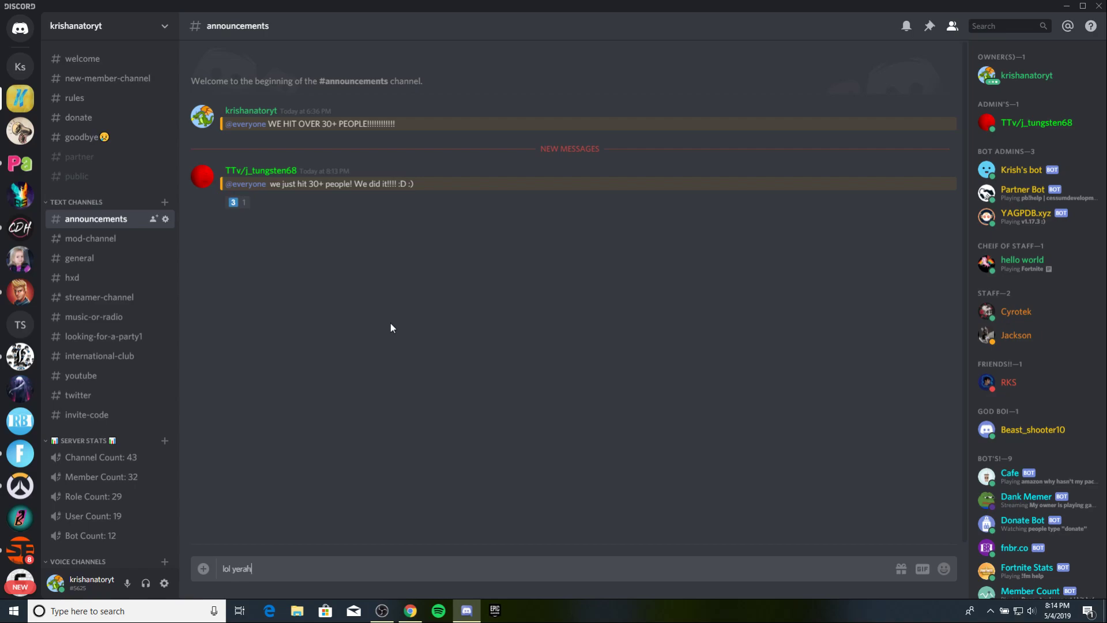
key("Return")
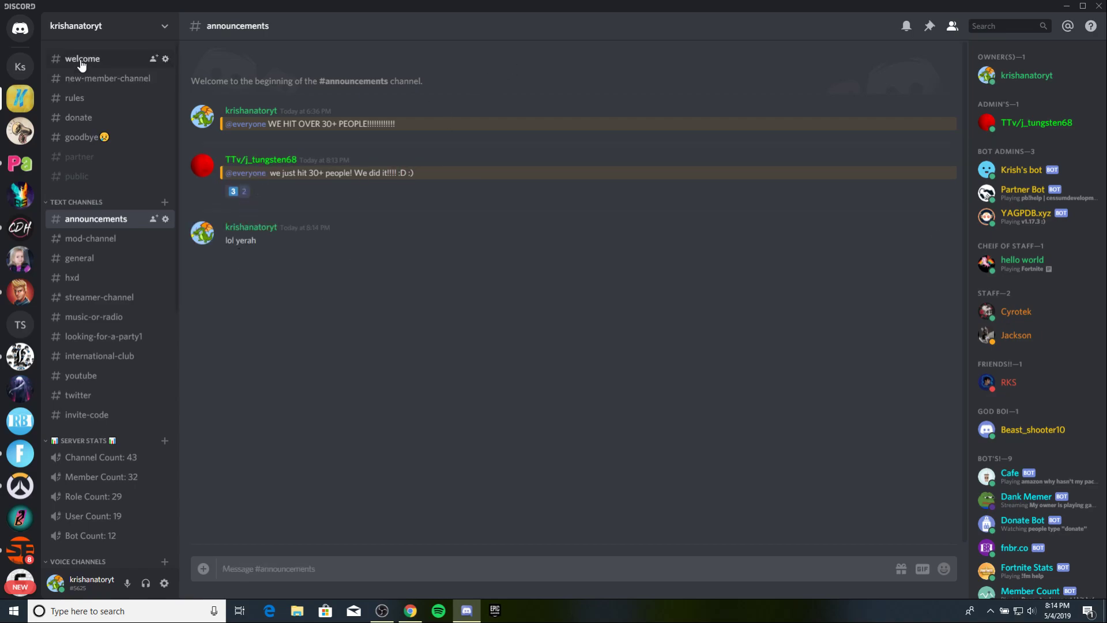
Check the still-empty #twitter channel on Krish server, then return to the IFTTT applet in Chrome.
left_click(20, 66)
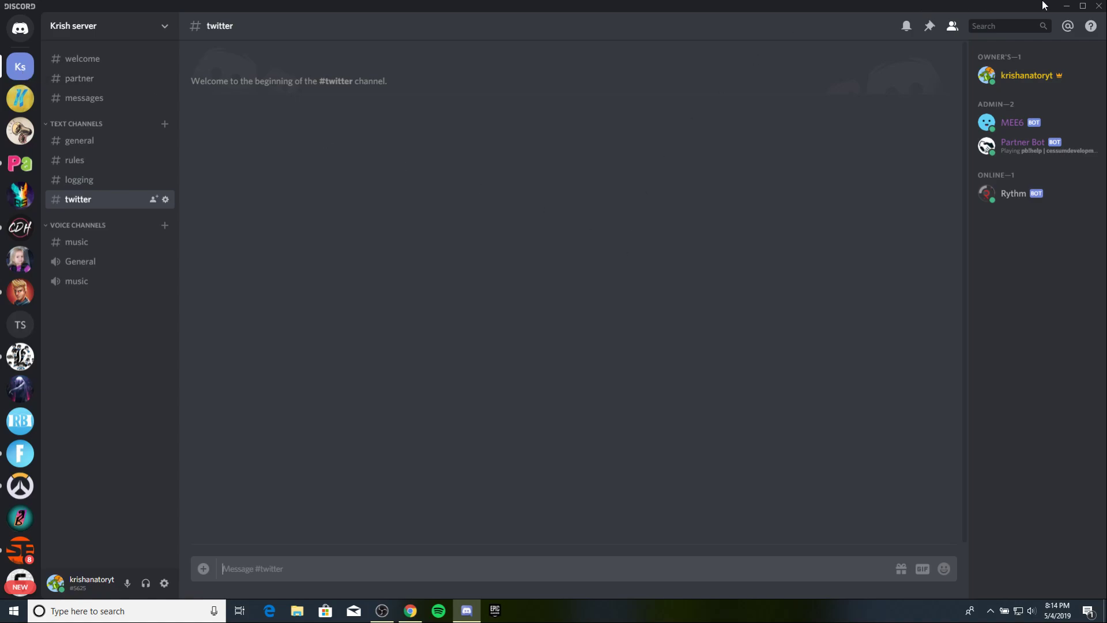
left_click(1066, 6)
scroll(504, 476, "down", 5)
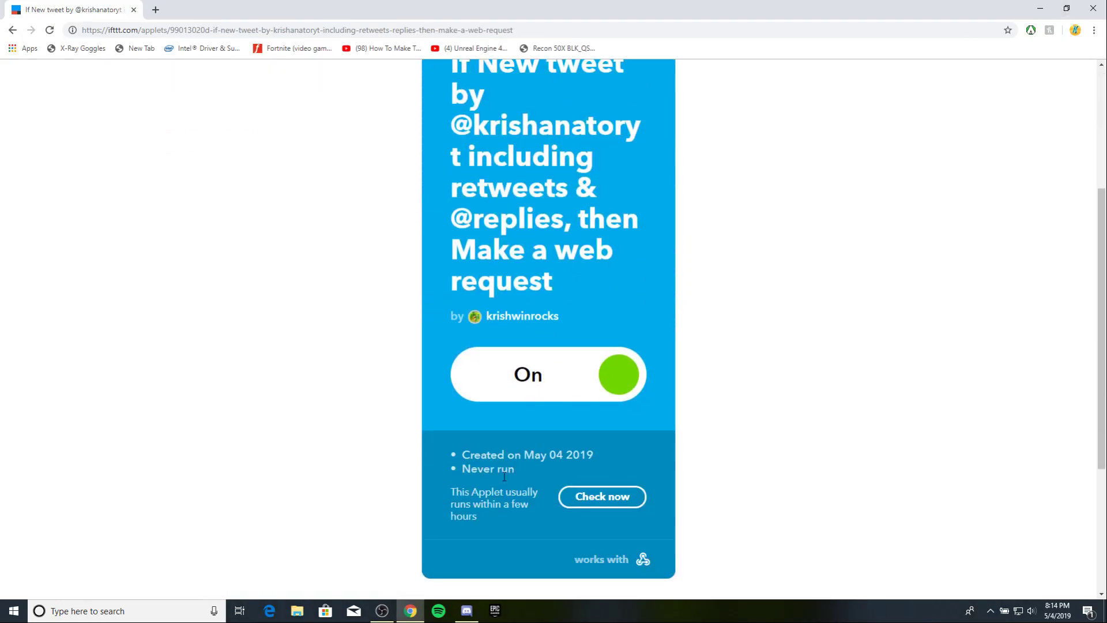
scroll(506, 463, "down", 1)
left_click(467, 610)
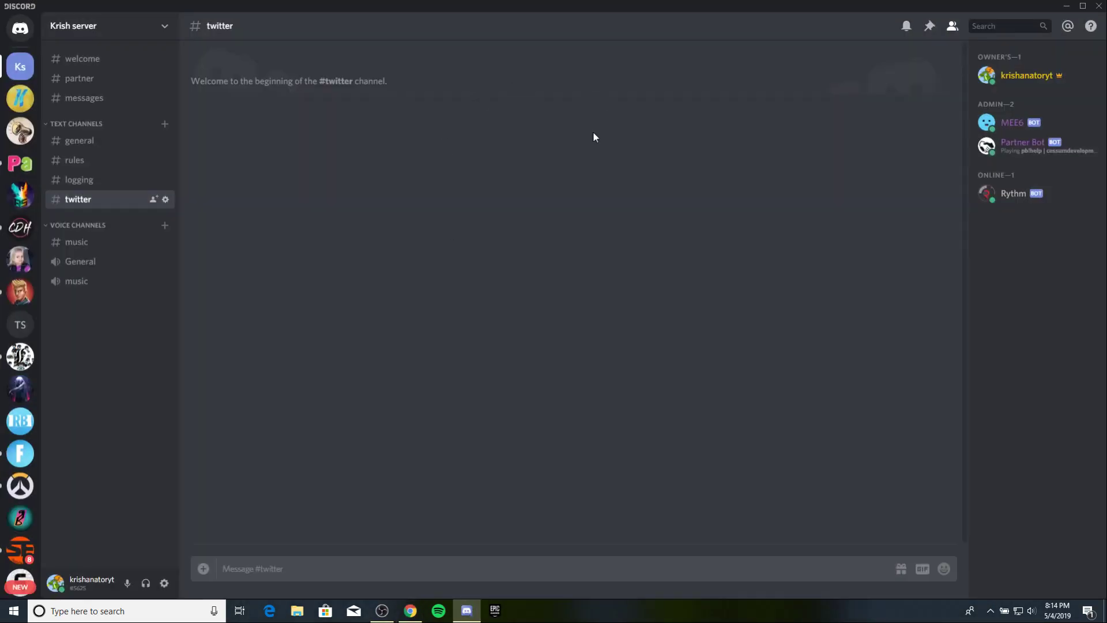
left_click(1066, 6)
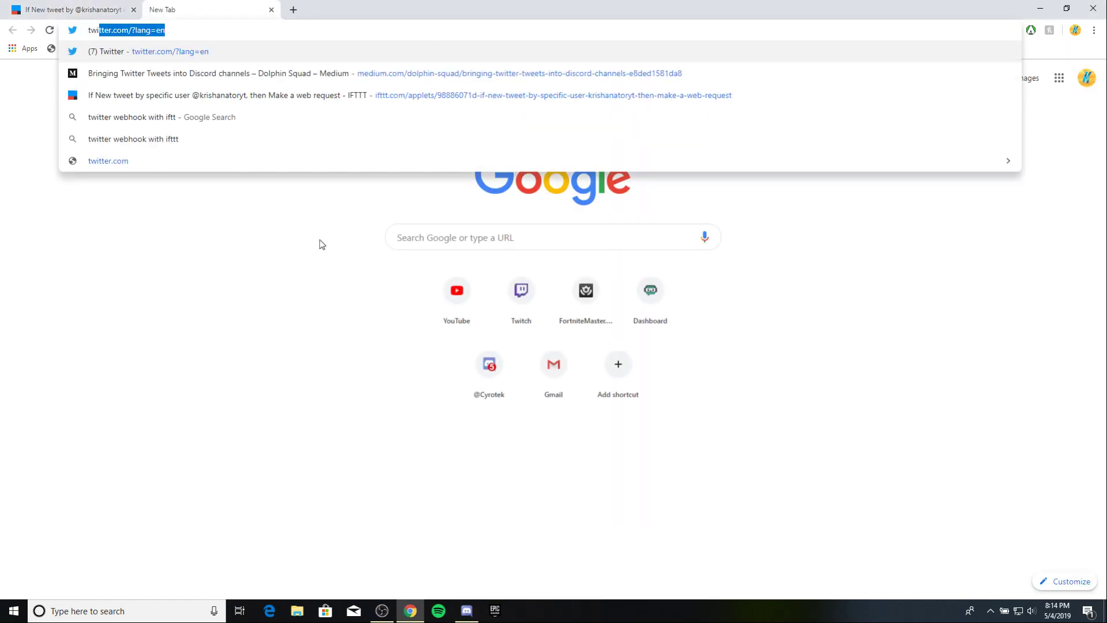
Search Google for 'twitter' and open the signed-in Twitter home timeline.
key("Delete")
key("Return")
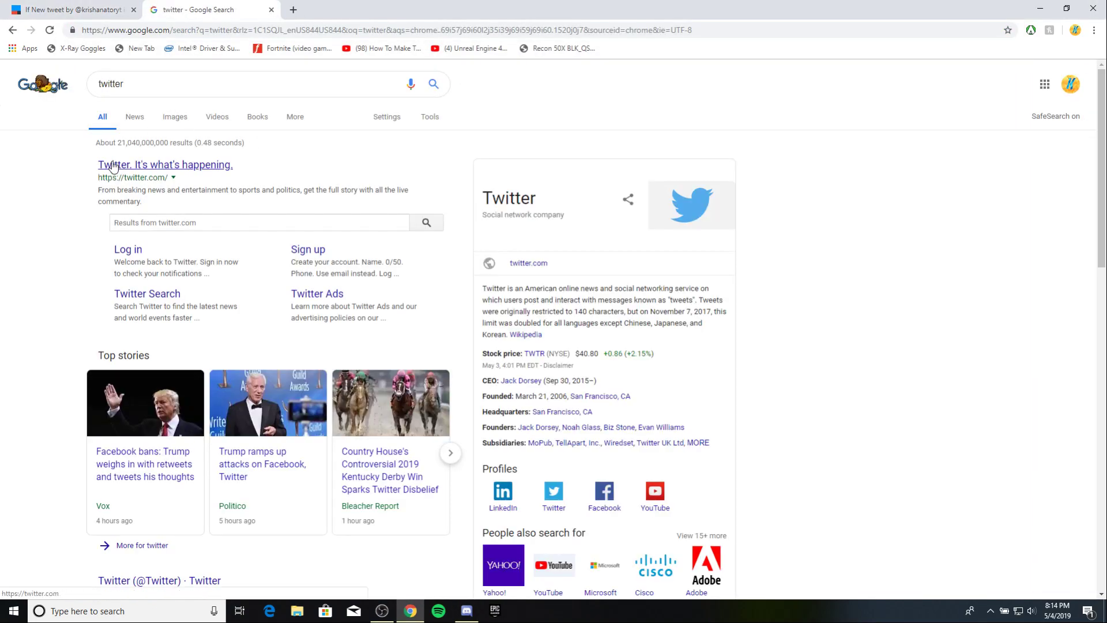
left_click(115, 165)
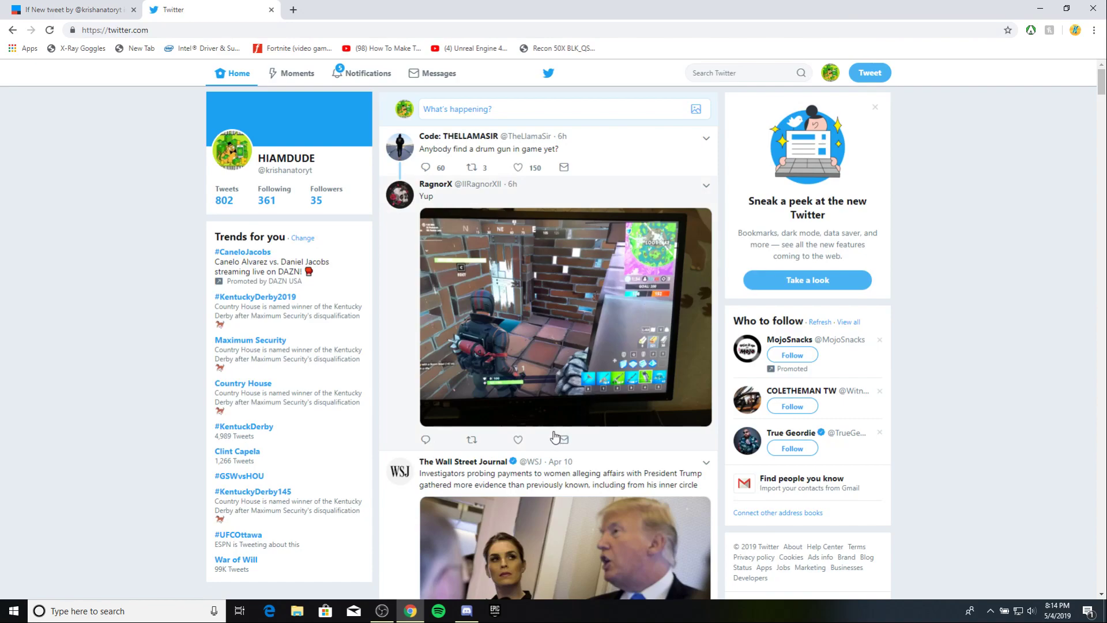
Like RagnorX's Fortnite tweet and post the test tweet 'Whattup!!! i made a ne3w vid'.
left_click(518, 439)
left_click(872, 74)
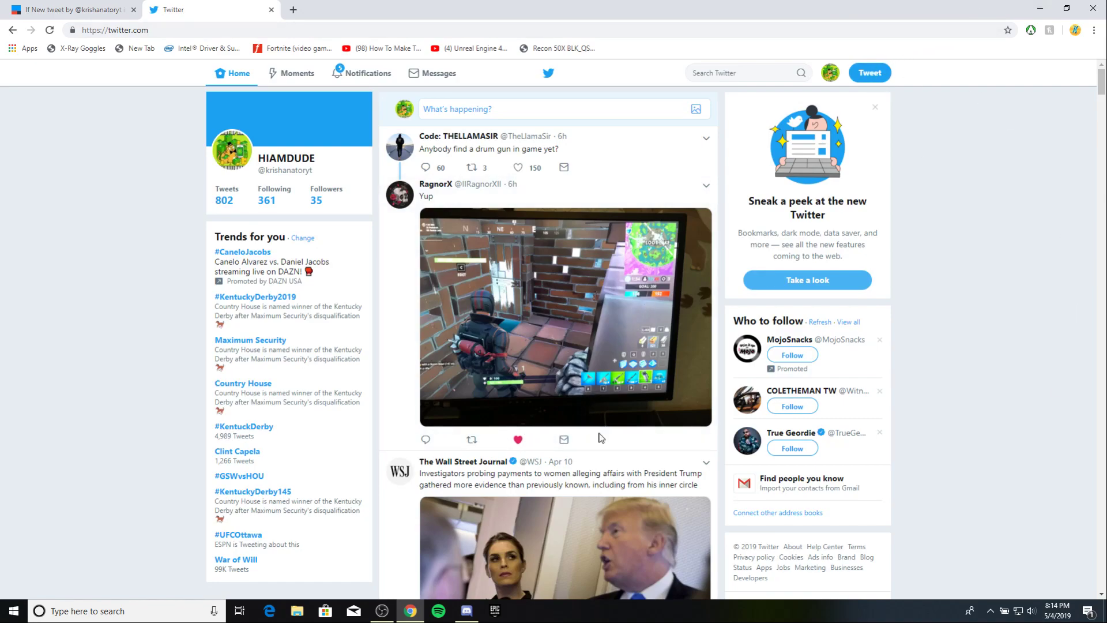
type("Whatt")
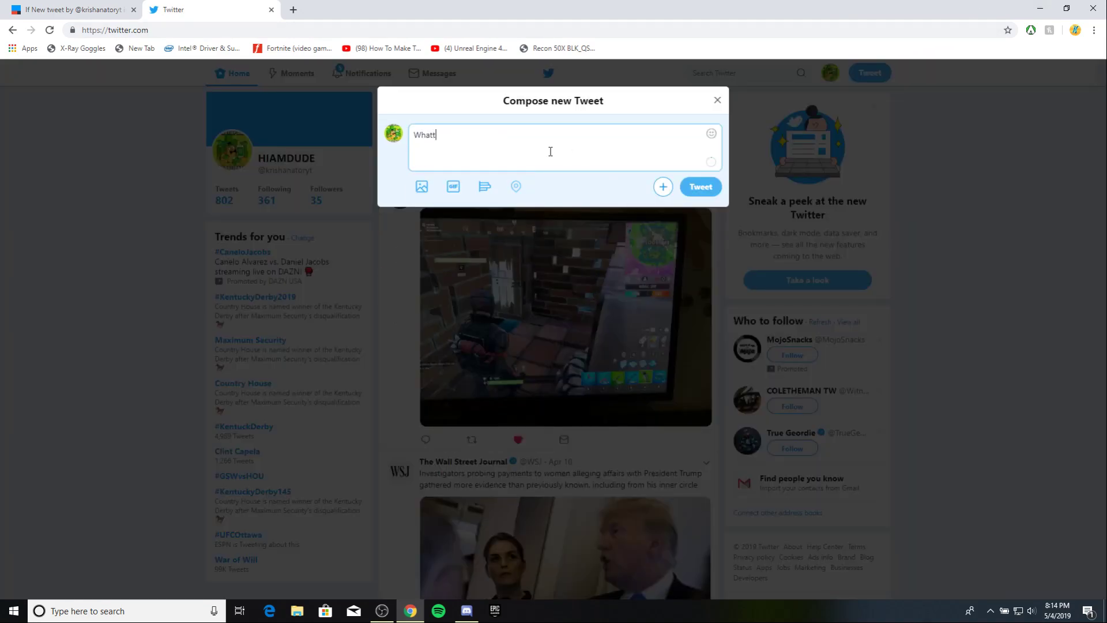
type("up!!!!!!!!!!!!!!!!!!!!!!! i made a ne3w vid")
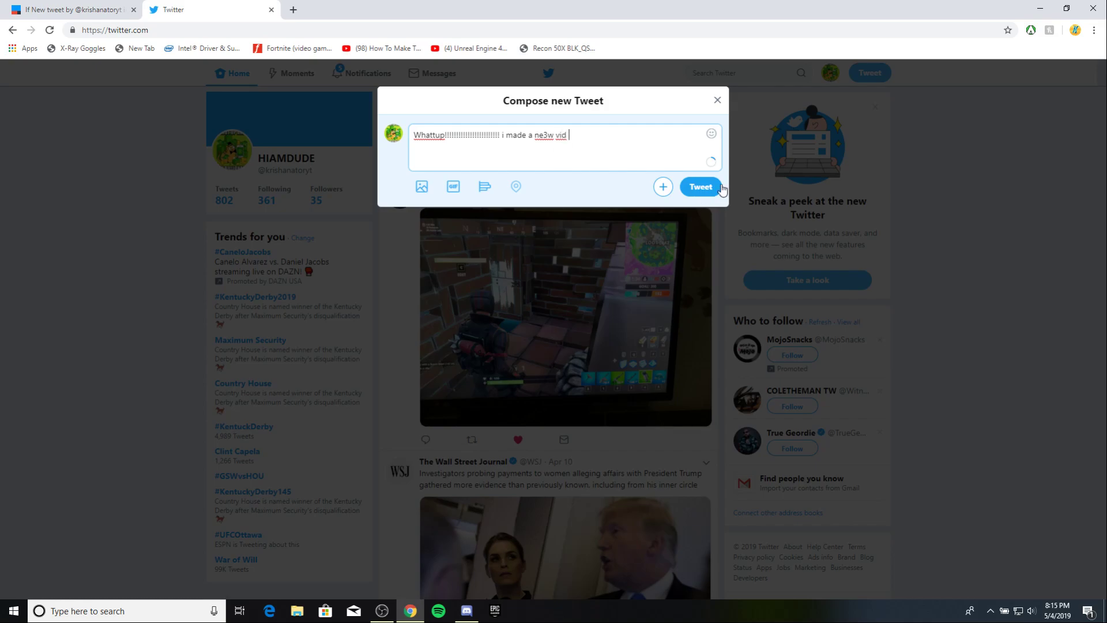
left_click(699, 192)
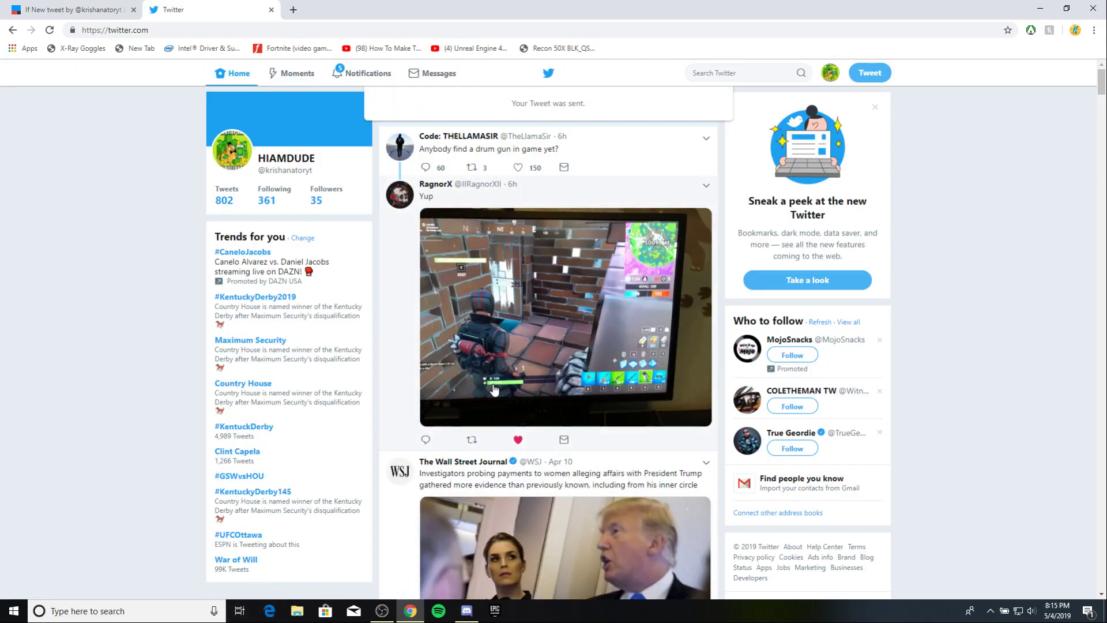
Go to your profile and confirm the new tweet appears, with the count at 803 tweets.
left_click(829, 74)
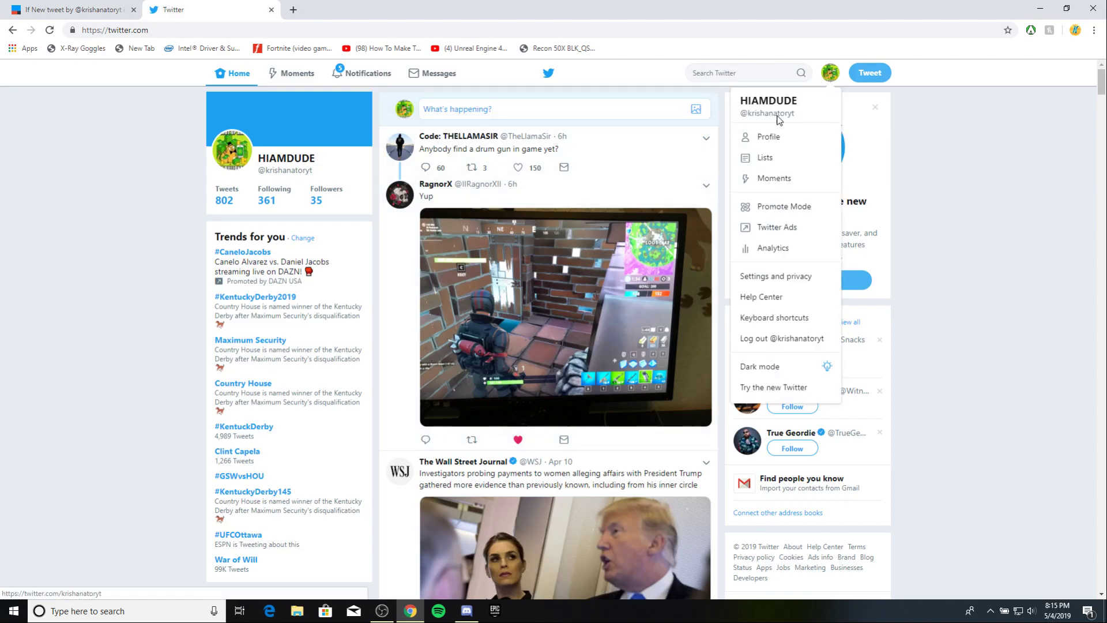
left_click(776, 134)
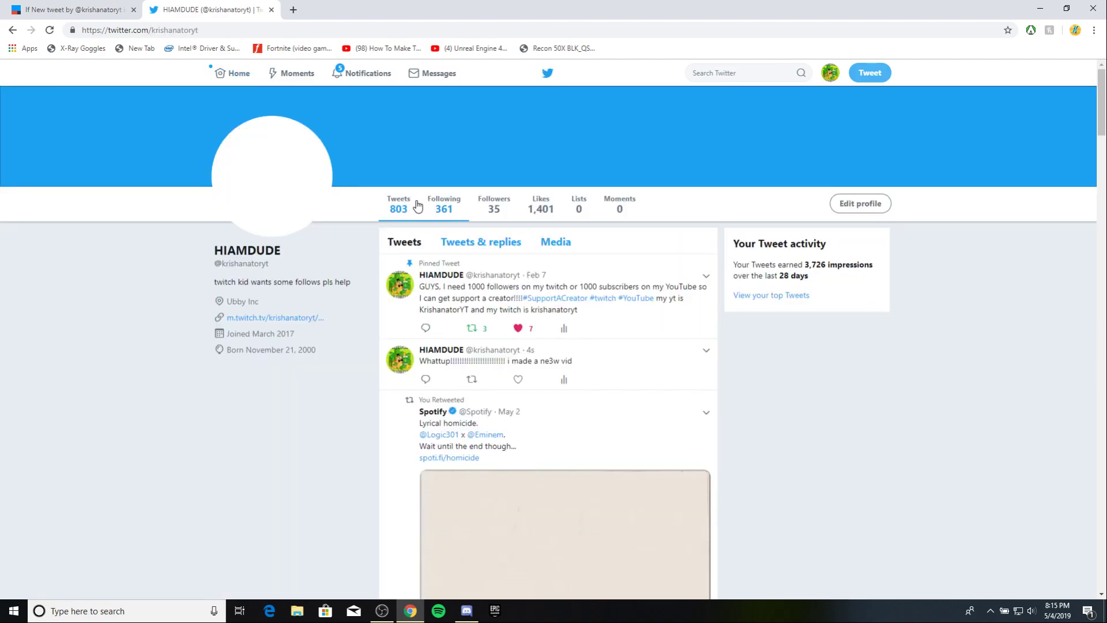
scroll(446, 289, "down", 1)
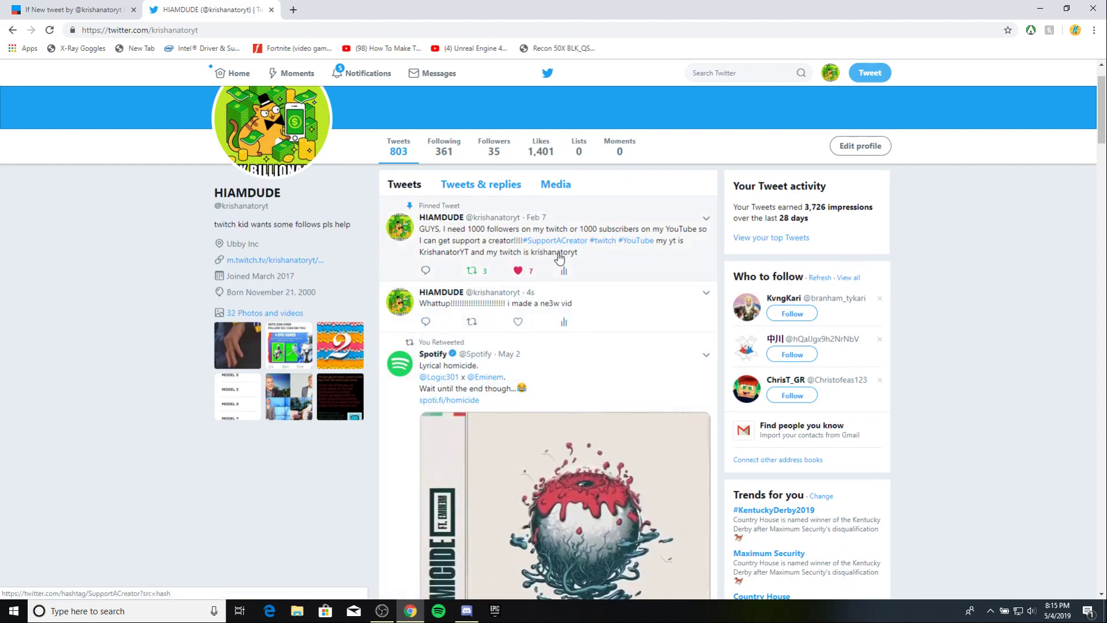
scroll(513, 346, "down", 1)
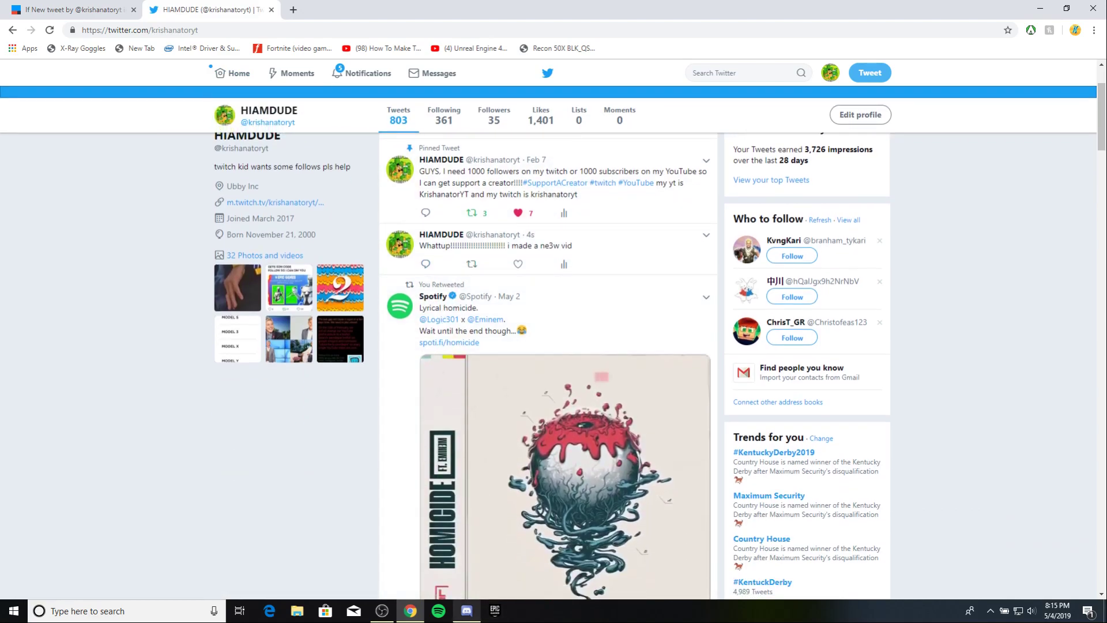
Show Discord full-screen, check the webhook's relayed 'Whattup' post in #twitter, then minimize it.
left_click(466, 611)
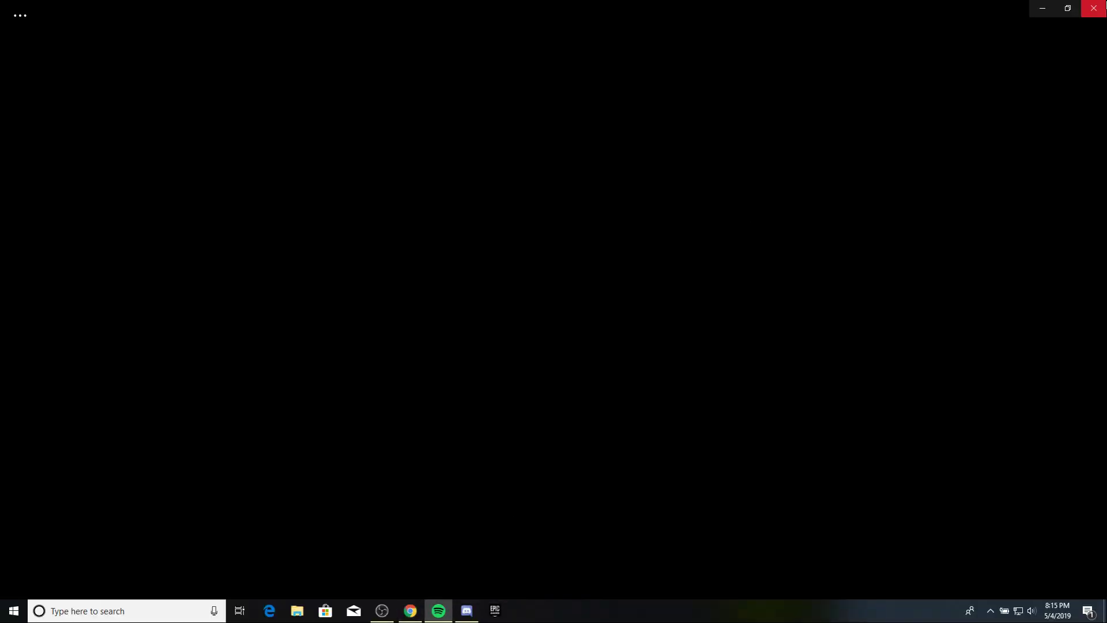
left_click(1092, 8)
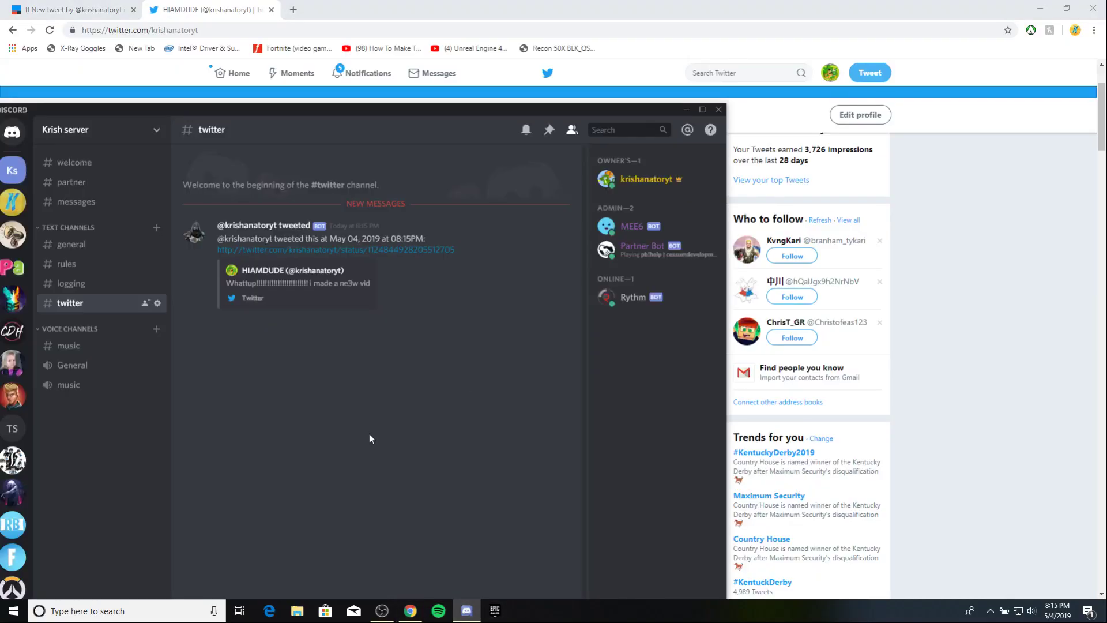
left_click_drag(450, 110, 590, 2)
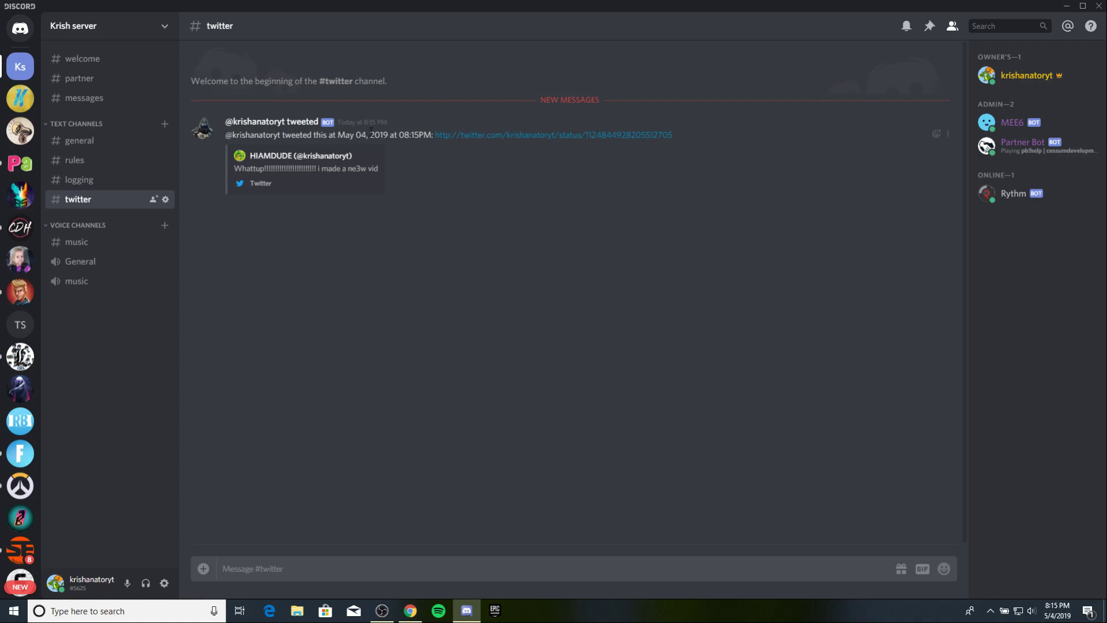
triple_click(324, 120)
left_click(364, 119)
left_click(1066, 6)
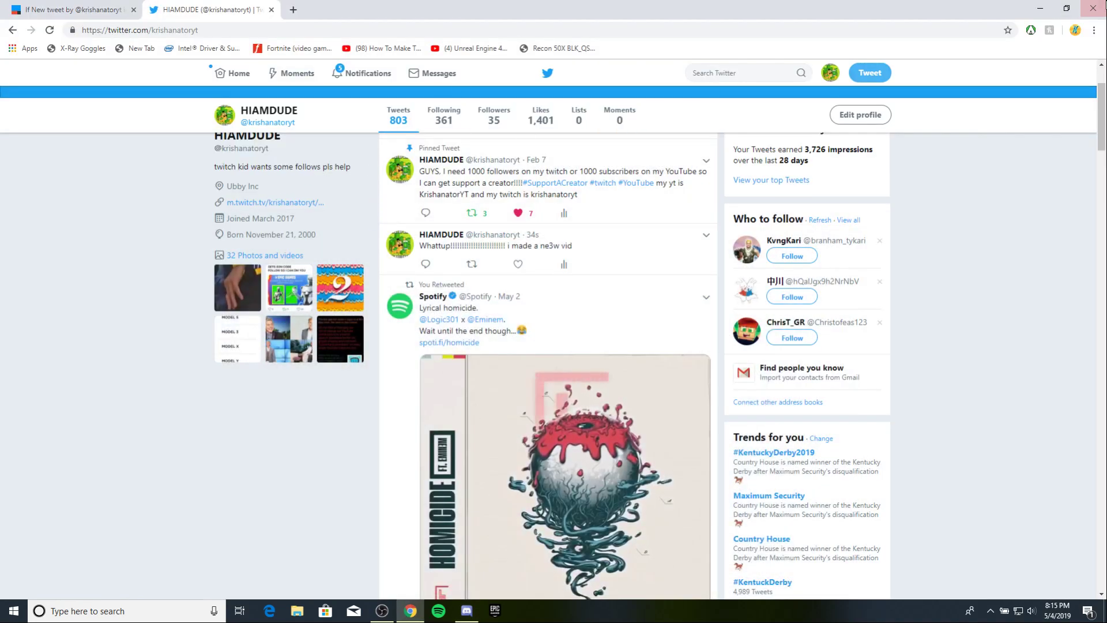
Switch to the IFTTT tab and close the Twitter tab.
left_click(75, 10)
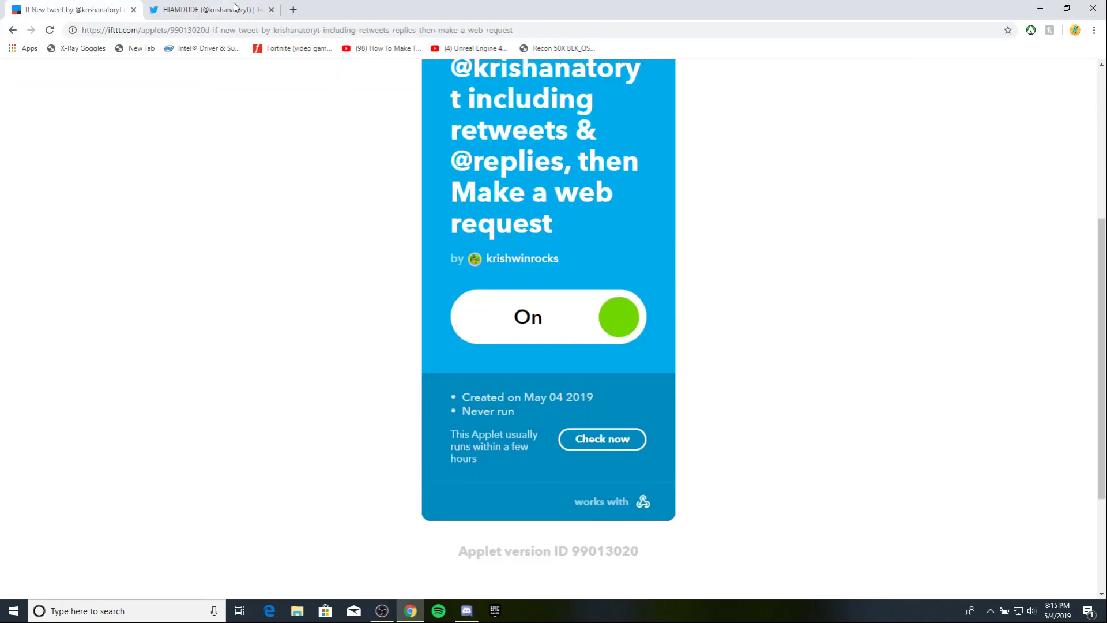
left_click(267, 10)
left_click(270, 9)
scroll(242, 177, "up", 5)
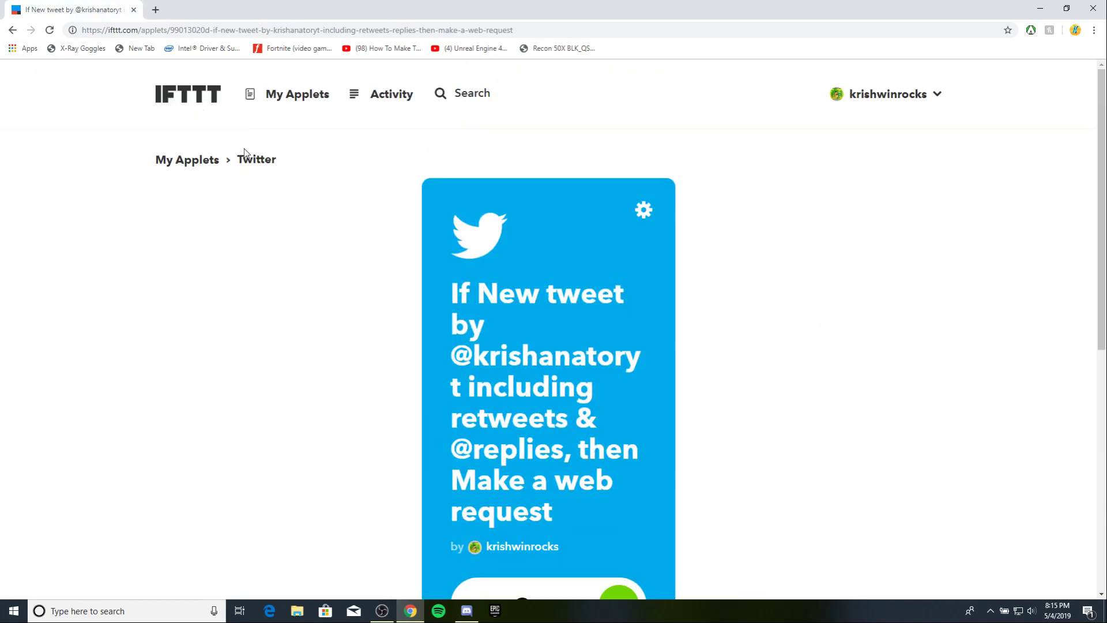
scroll(245, 153, "down", 3)
scroll(298, 148, "up", 3)
Open IFTTT's My Applets list and find the new-tweet web-request applets switched On.
left_click(211, 98)
scroll(655, 370, "down", 2)
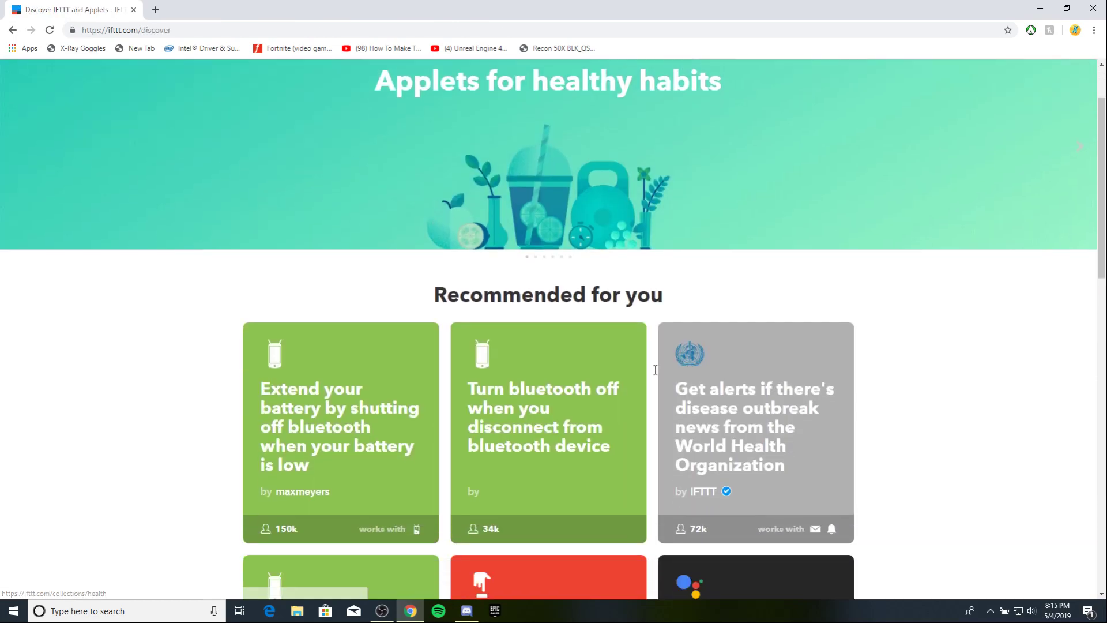
scroll(655, 369, "down", 2)
scroll(656, 370, "up", 4)
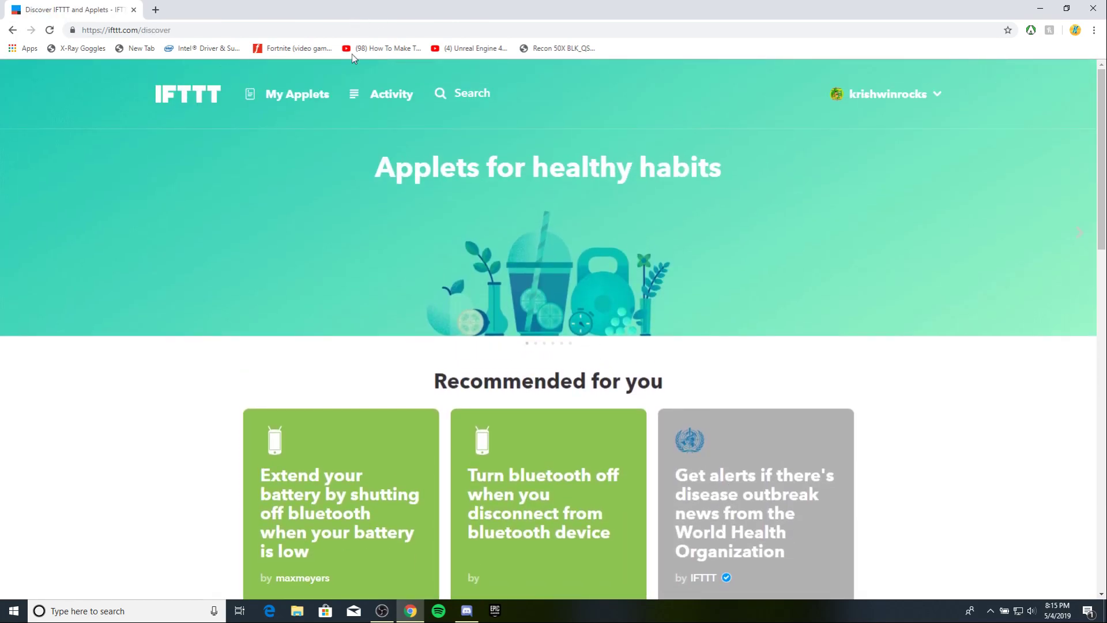
left_click(270, 94)
scroll(485, 402, "down", 2)
scroll(483, 402, "down", 2)
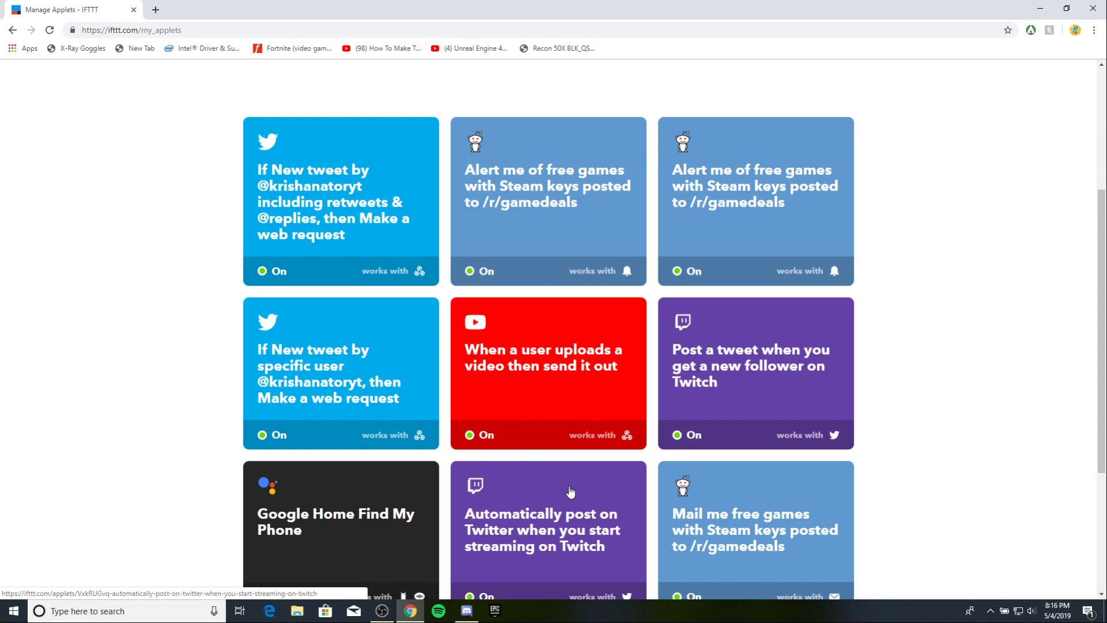
Return to Discord's #twitter channel and highlight the bot's relayed 'Whattup!!! i made a ne3w vid' post.
left_click(467, 610)
left_click_drag(225, 122, 353, 121)
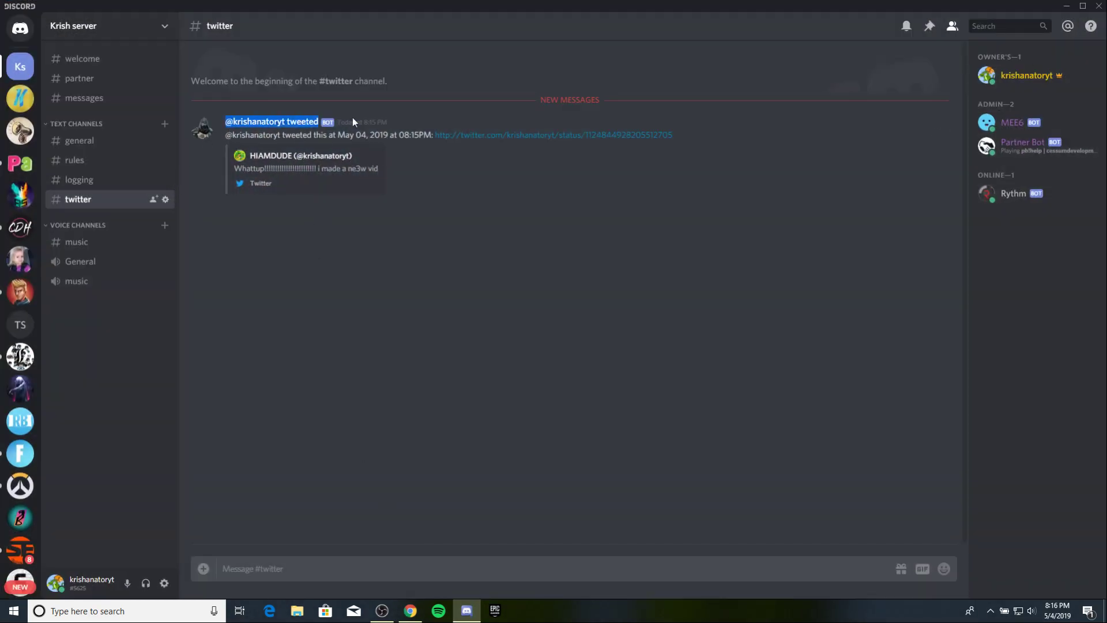
left_click_drag(628, 131, 618, 326)
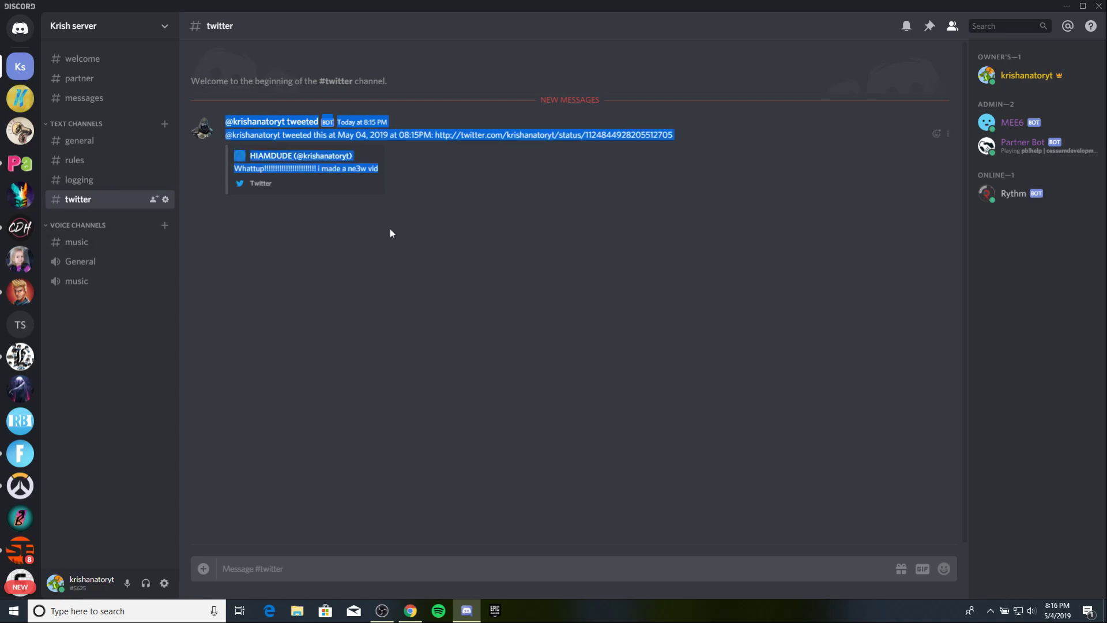